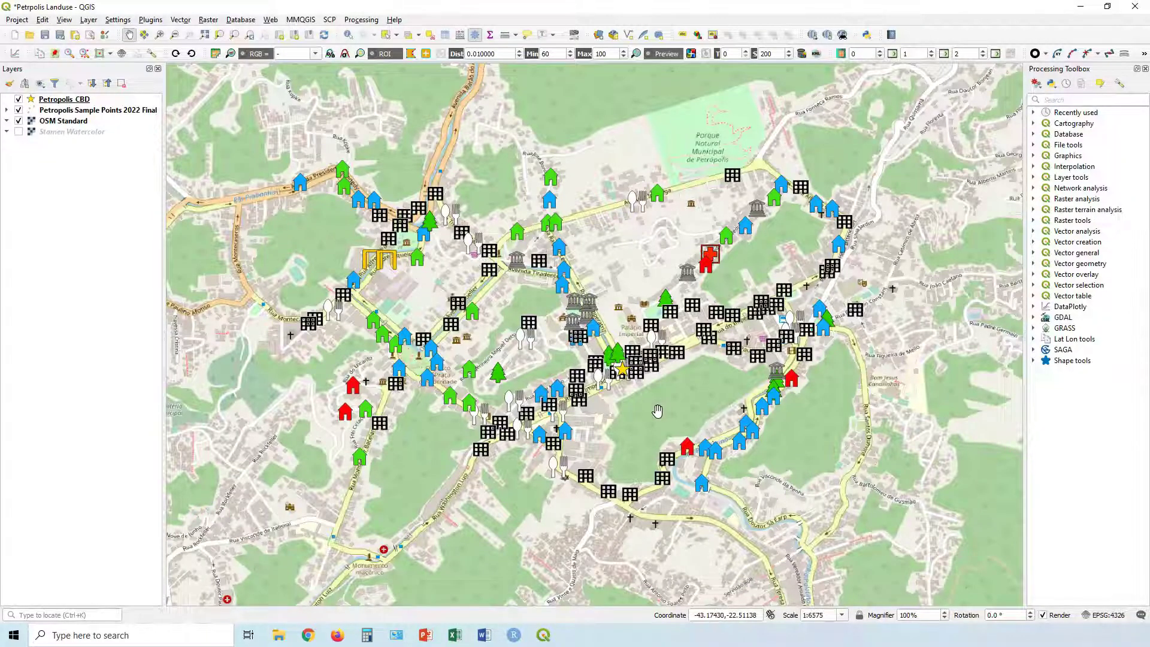
Zoom the map in on central Petropolis from about 1:6575 to 1:5151.
scroll(663, 411, up, 1)
scroll(656, 411, up, 1)
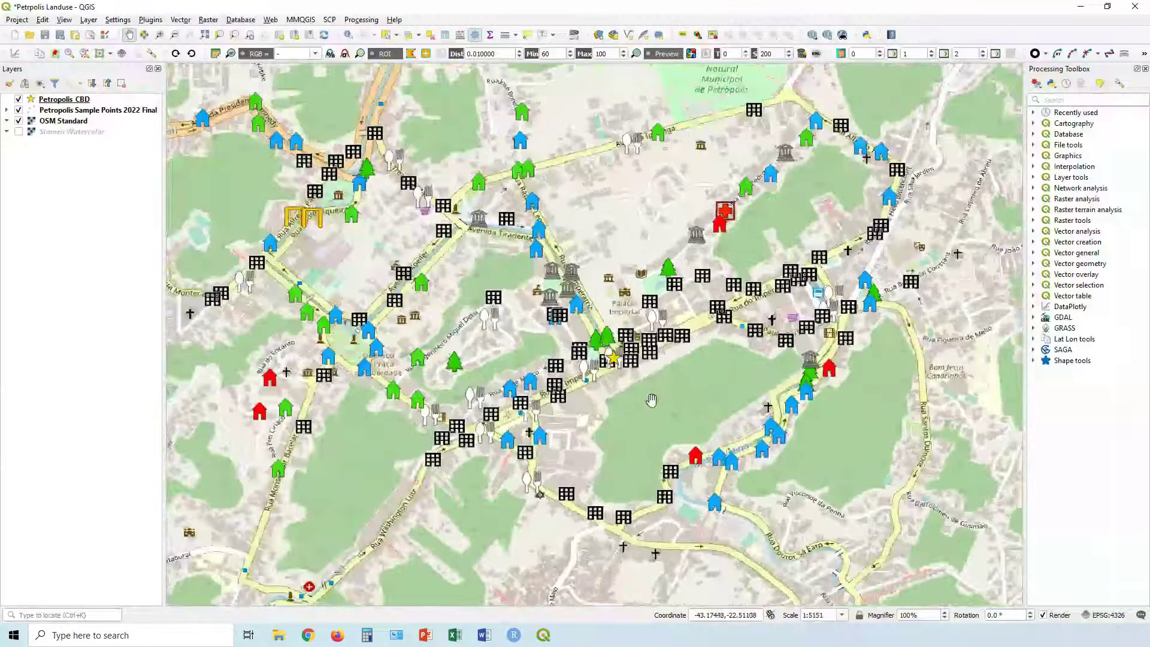
Search the Processing Toolbox for 'reprojec' and launch Reproject layer on Petropolis_CBD.
click(1082, 101)
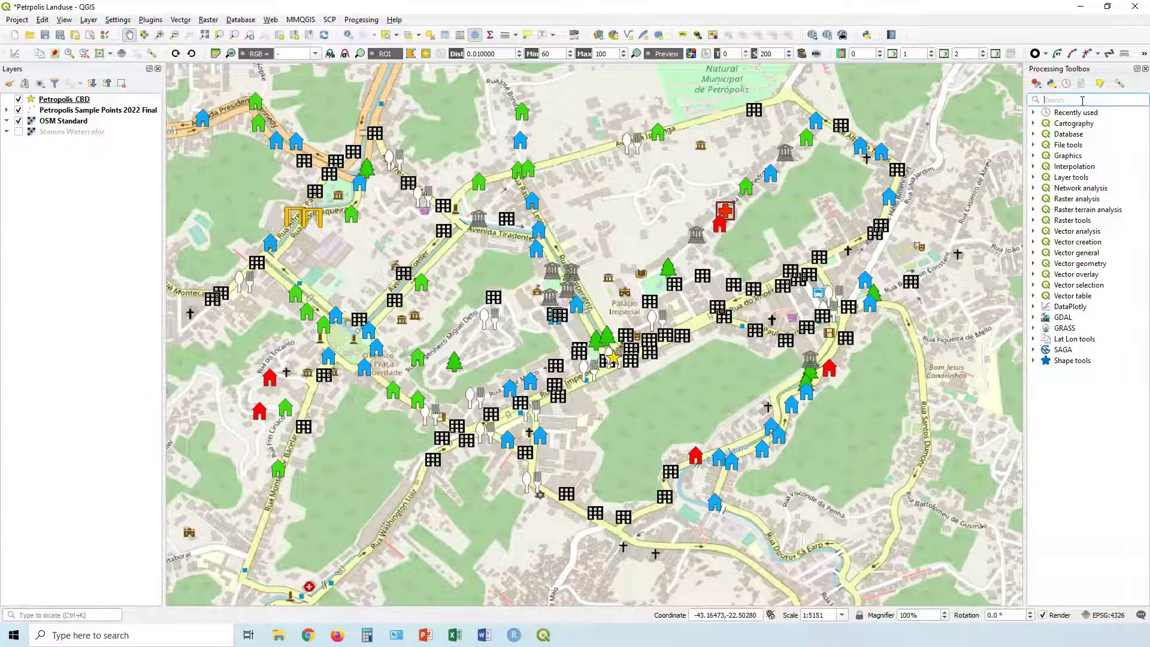
click(365, 21)
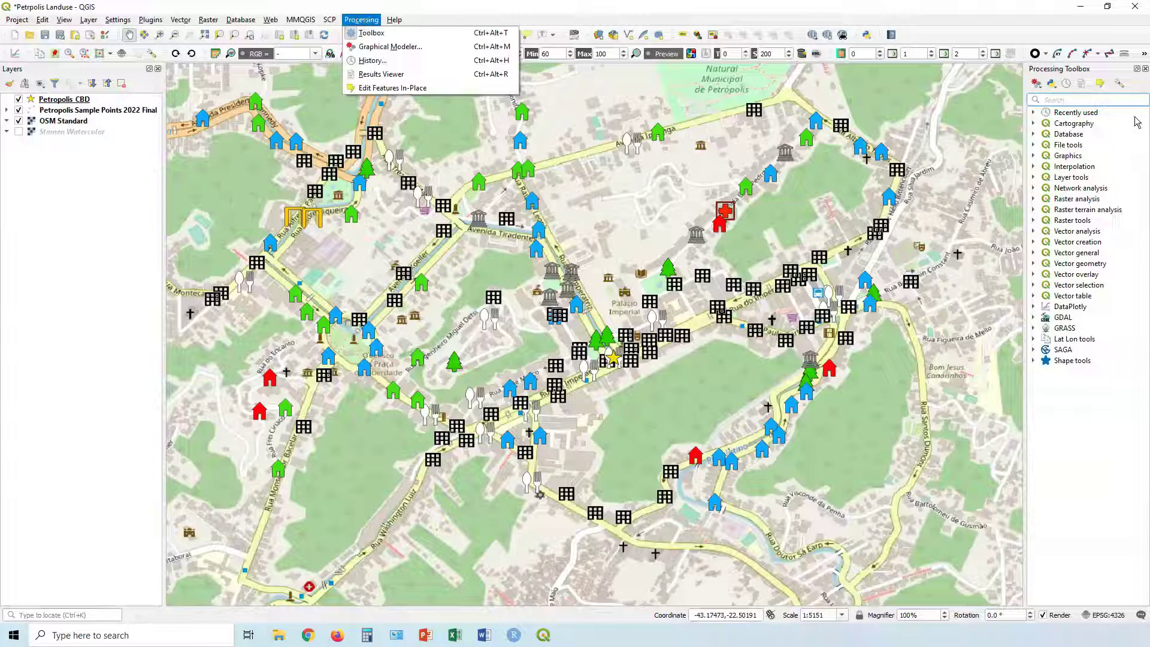
click(1063, 100)
text(reproject)
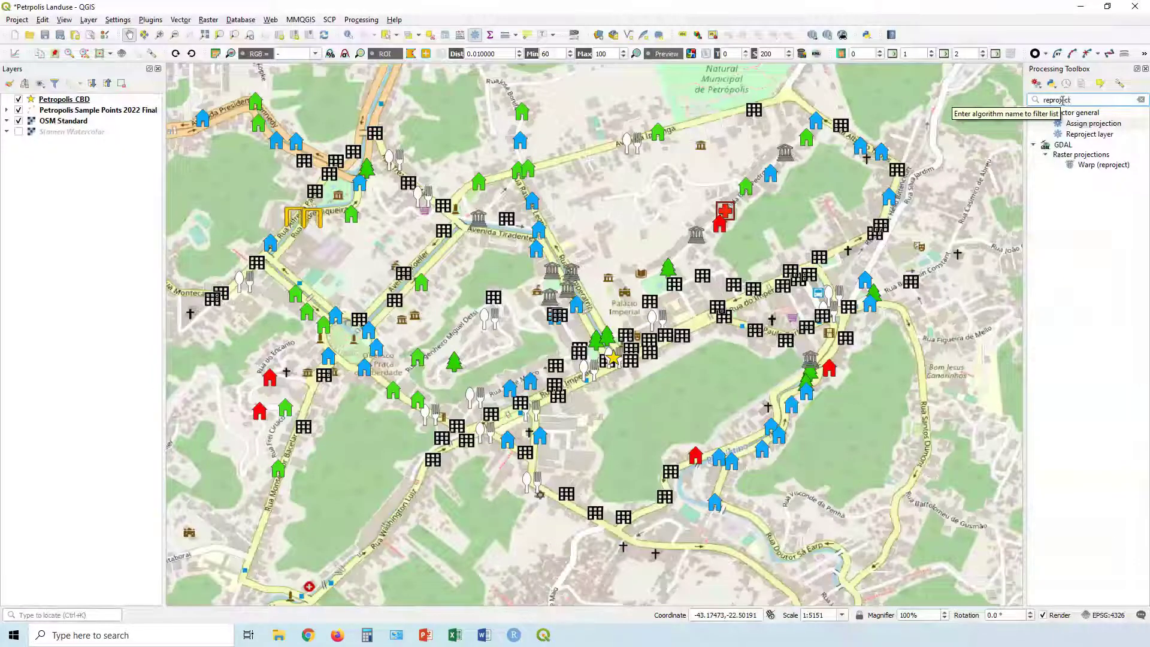
double_click(1090, 134)
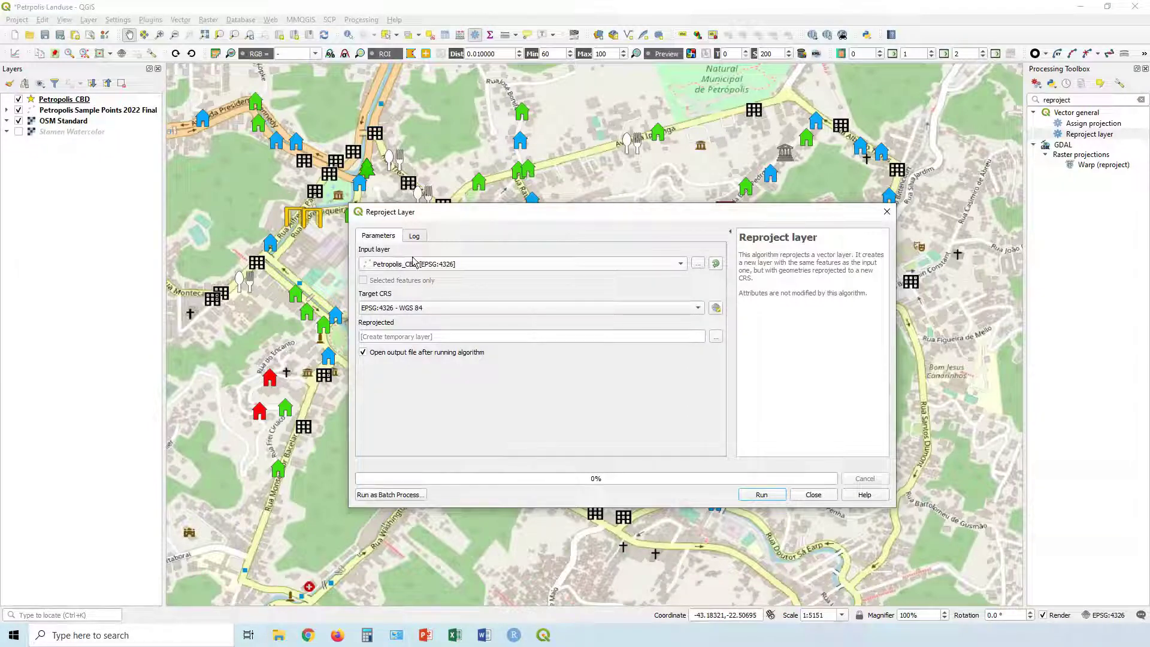
Filter the Target CRS selector for 'sirga' and pick SIRGAS 2000 / UTM zone 23S.
click(716, 308)
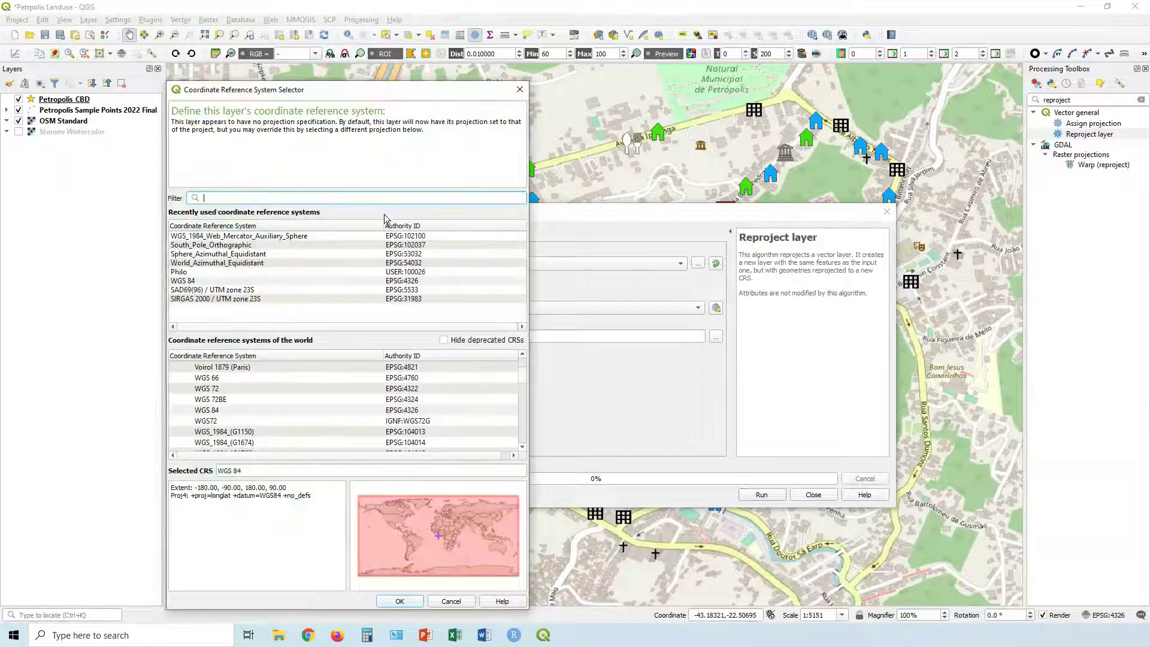
text(sirgas)
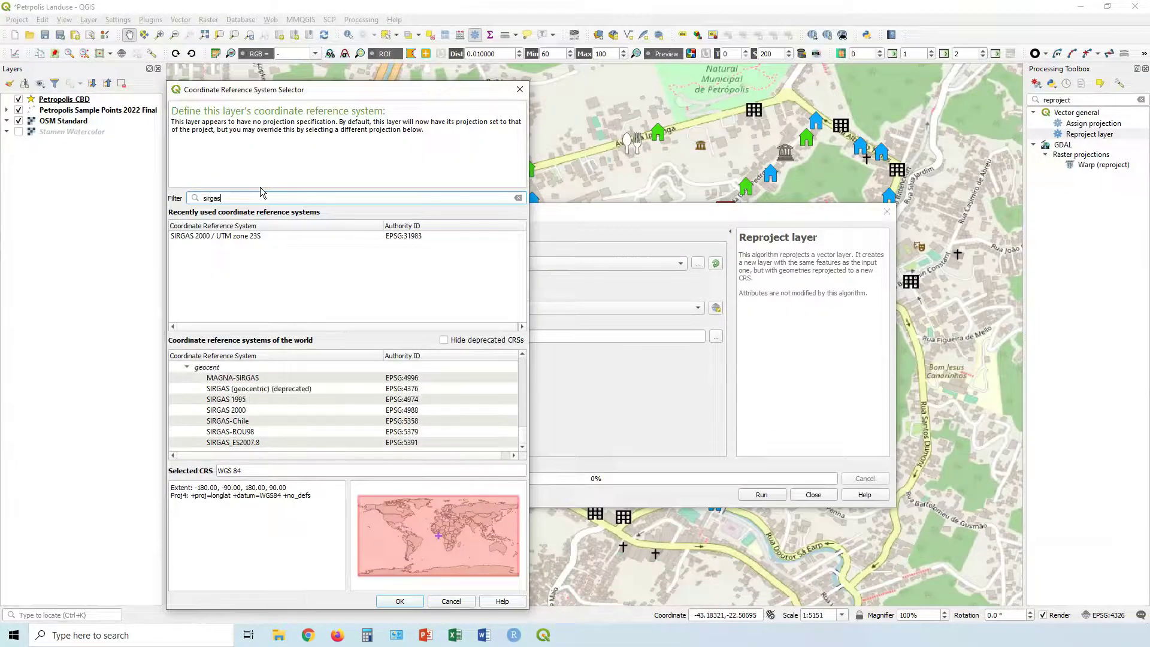
click(248, 237)
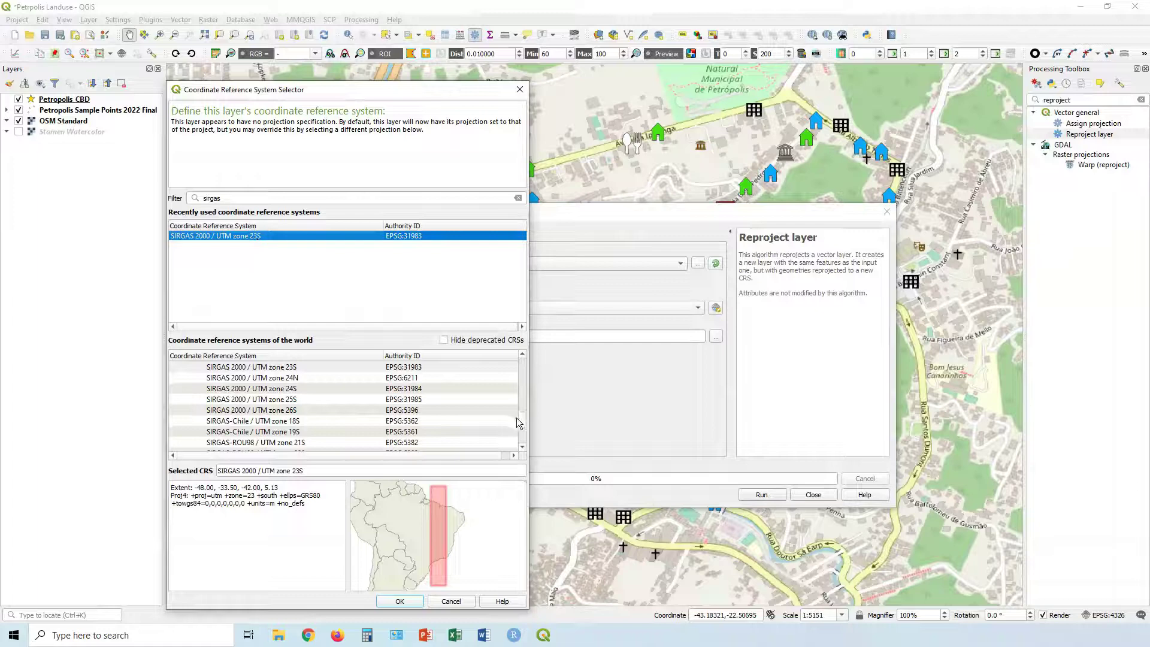
drag(523, 419, 520, 367)
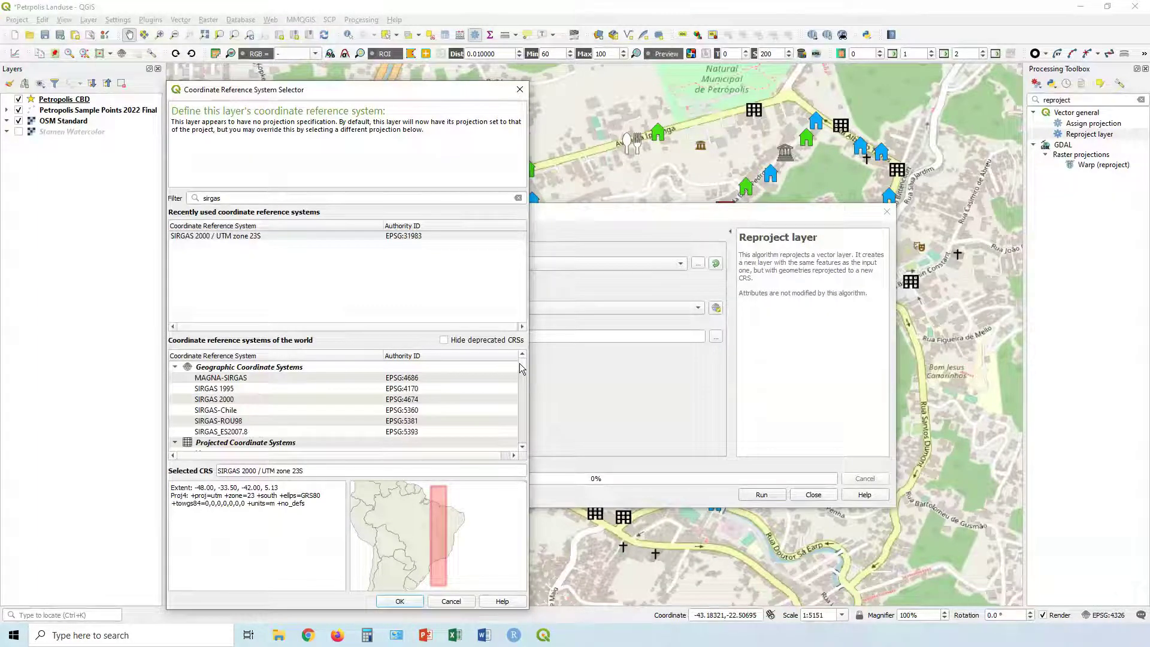
Compare UTM zones 22S, 22N and 23N, then reselect SIRGAS 2000 / UTM zone 23S (EPSG:31983).
click(175, 367)
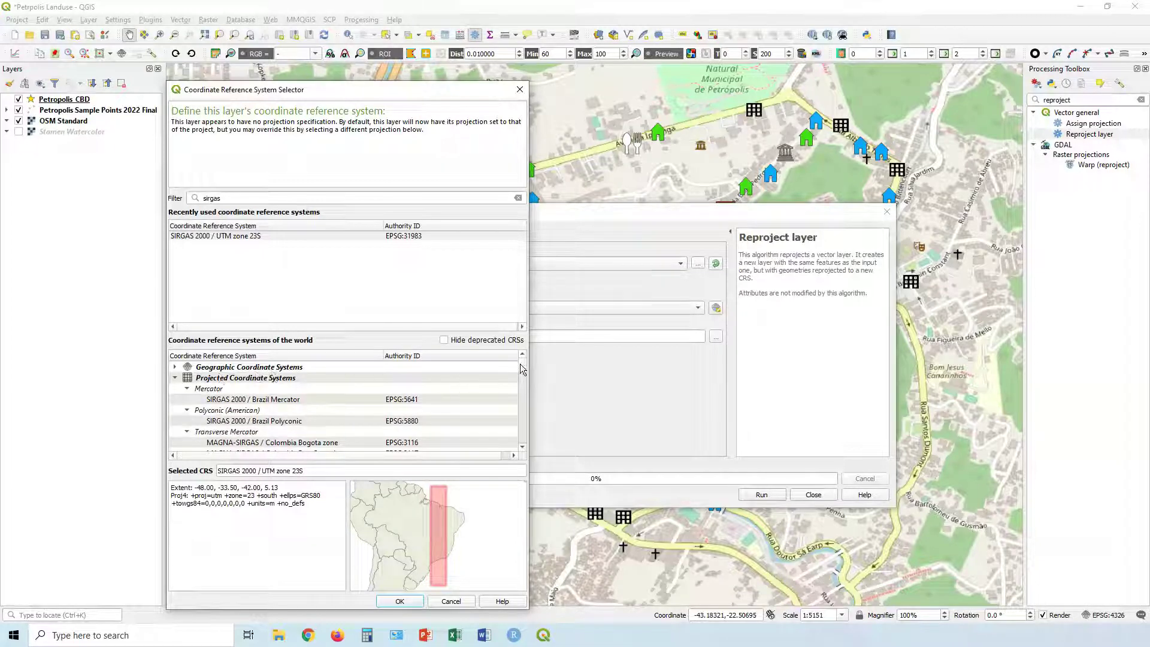
drag(523, 370, 514, 422)
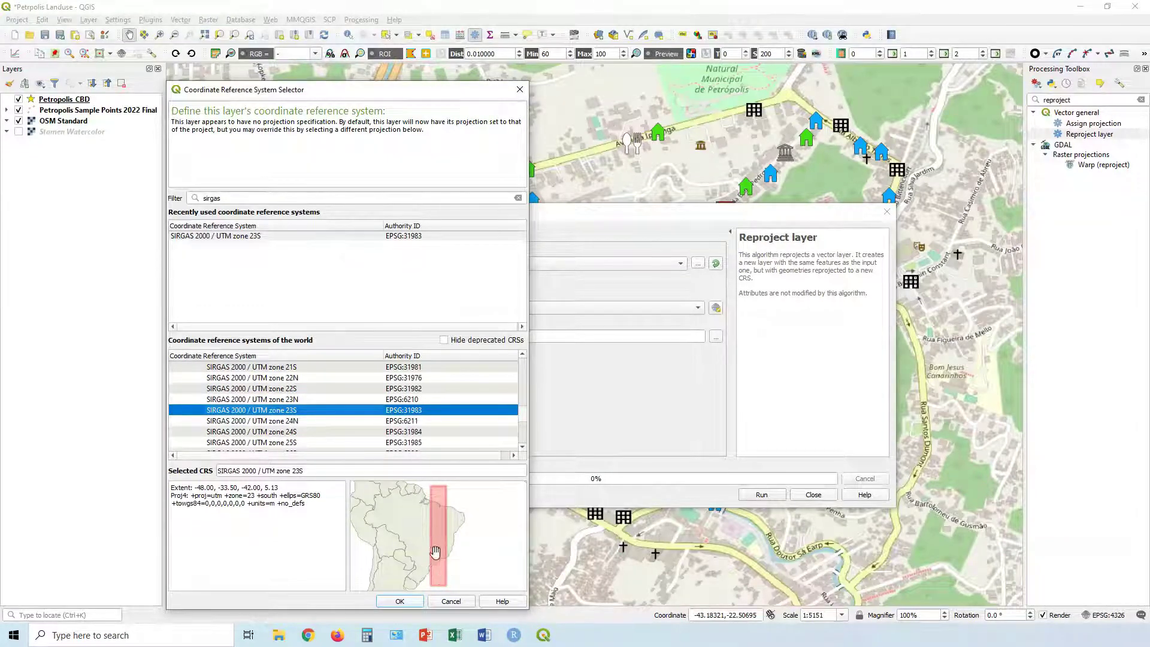
click(290, 390)
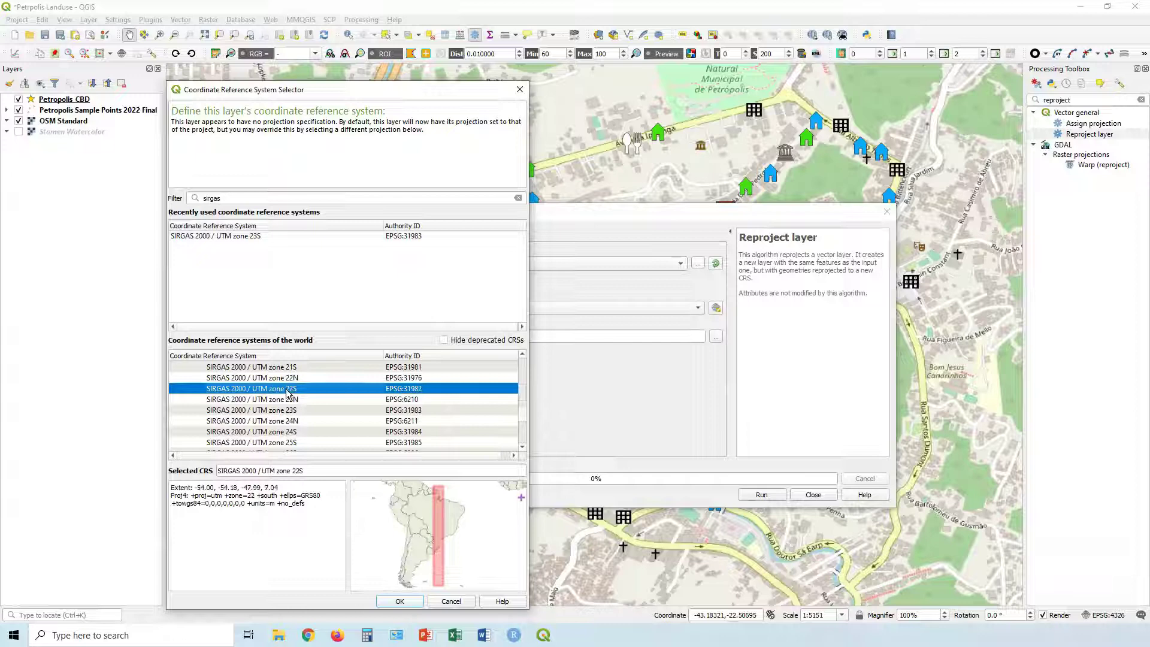
click(289, 413)
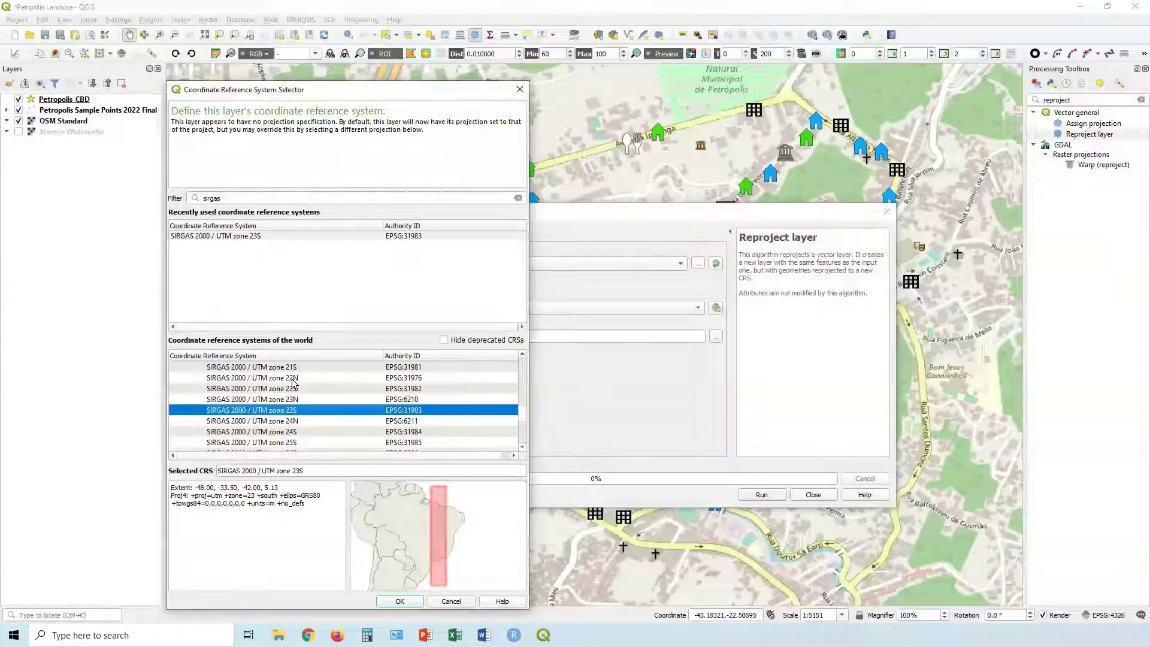
click(292, 379)
click(294, 389)
click(291, 400)
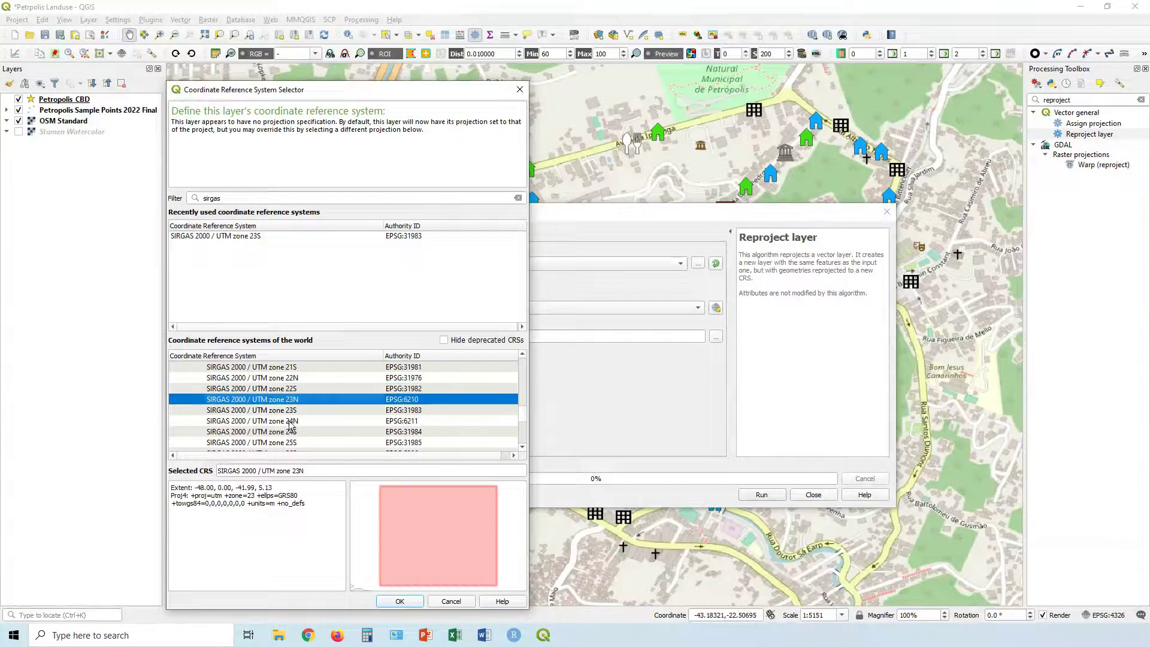
click(292, 412)
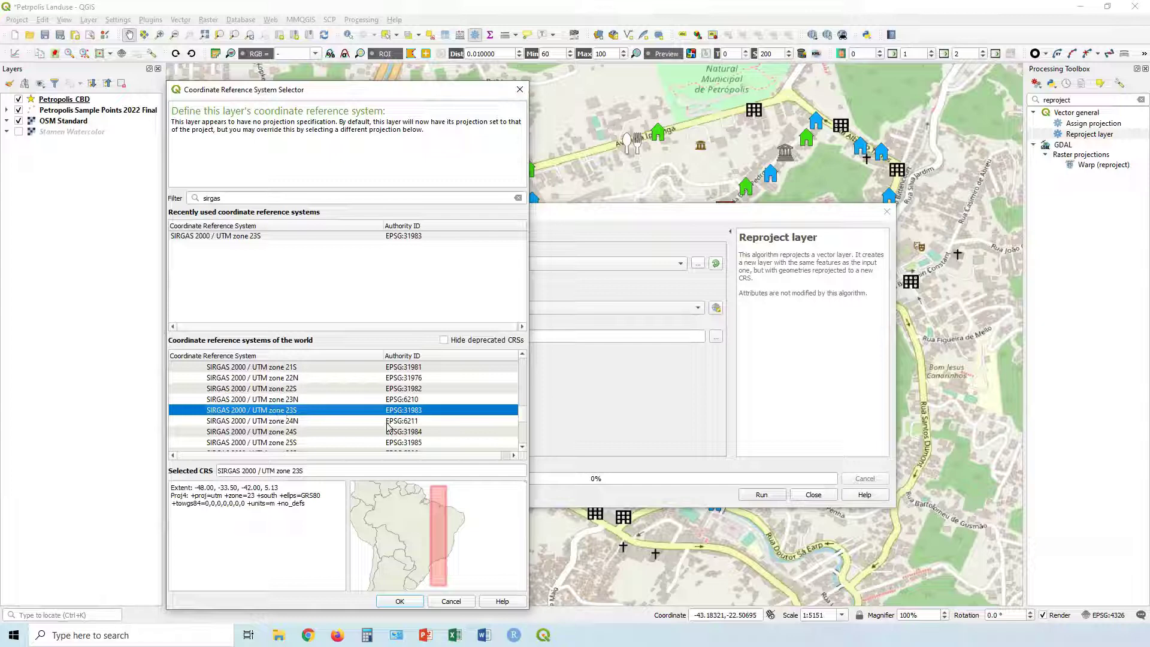
drag(522, 418, 523, 366)
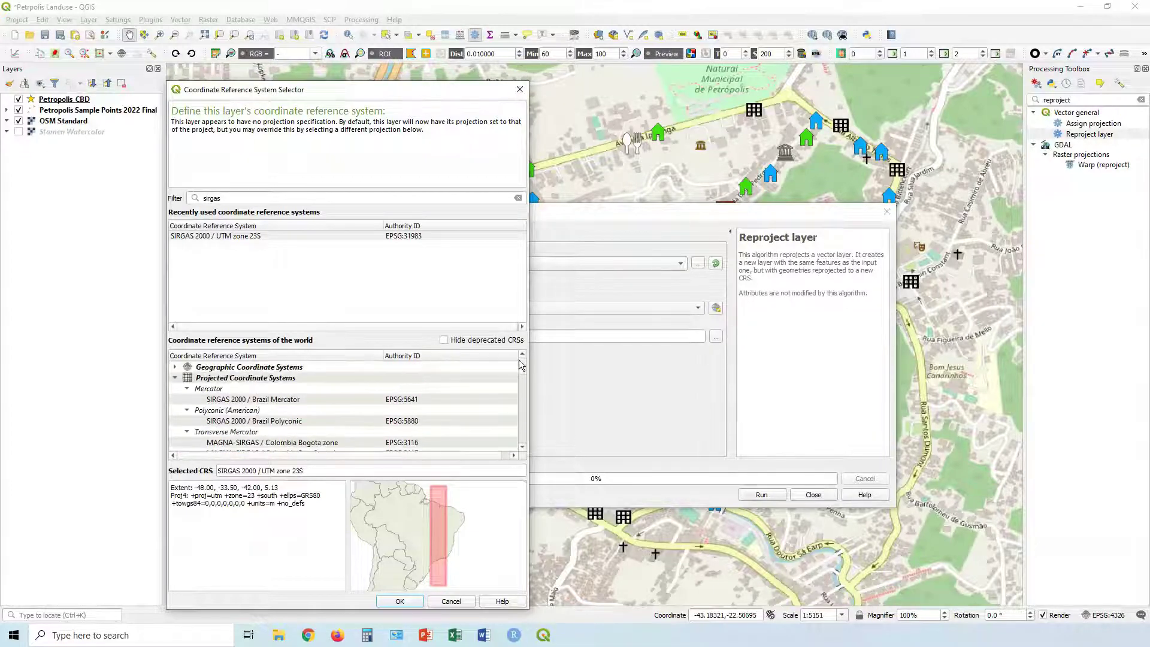
Confirm EPSG:31983 and run the reprojection of Petropolis_CBD.
click(403, 602)
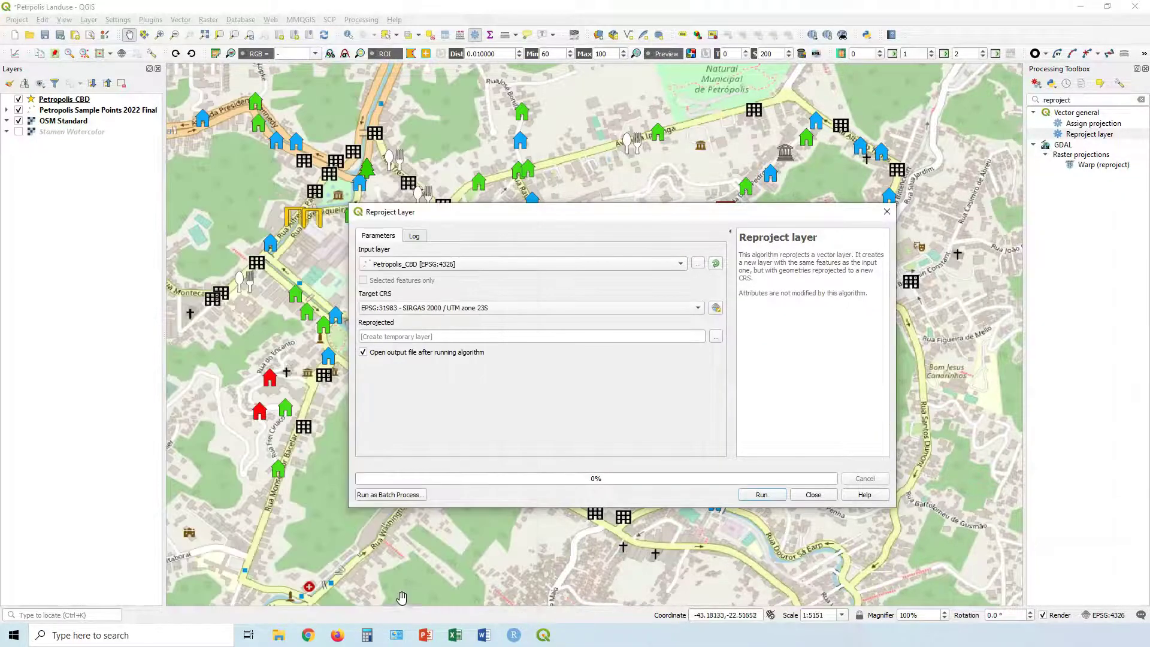
click(762, 494)
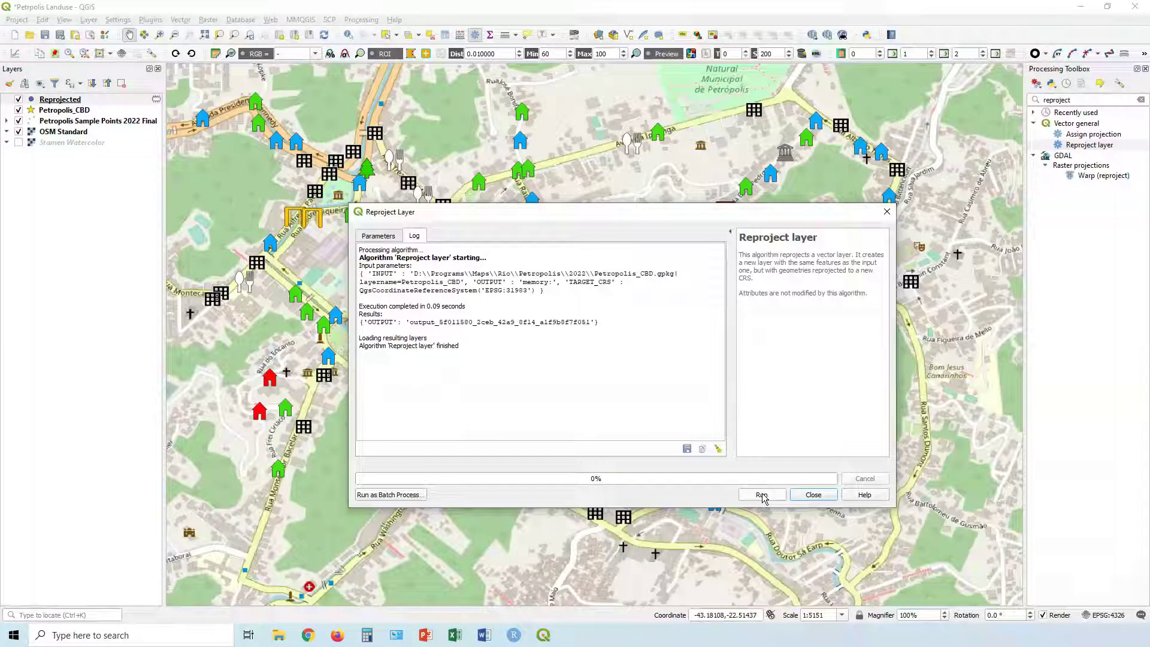
click(815, 495)
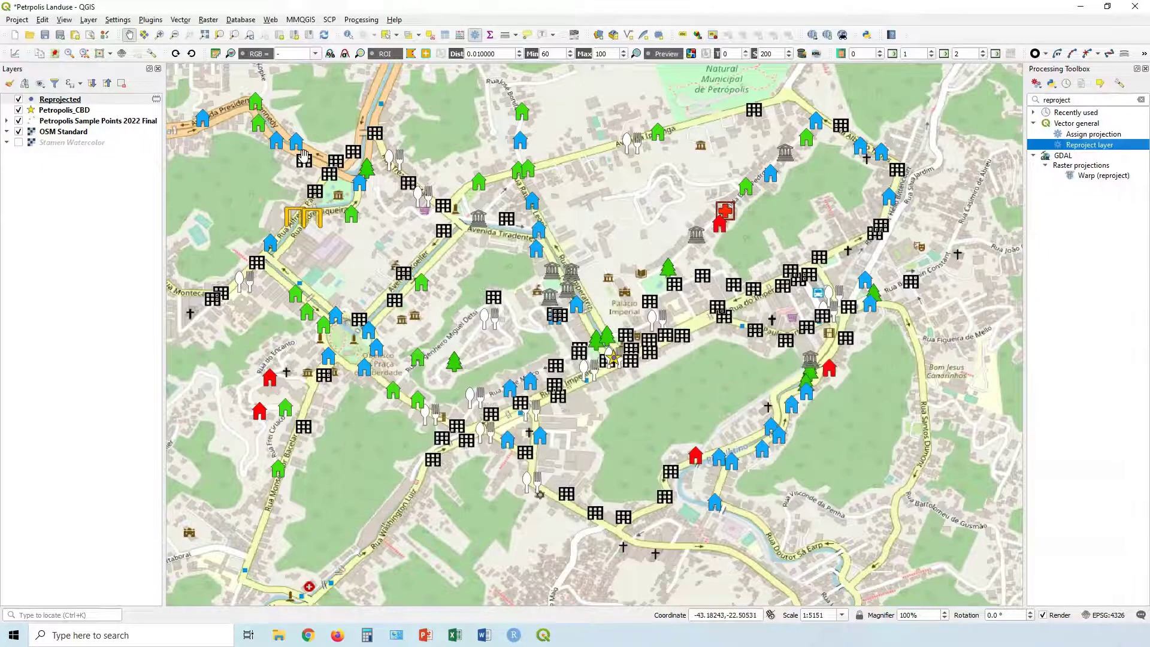
Rename the new Reprojected layer to 'Reprojected CBD'.
right_click(77, 102)
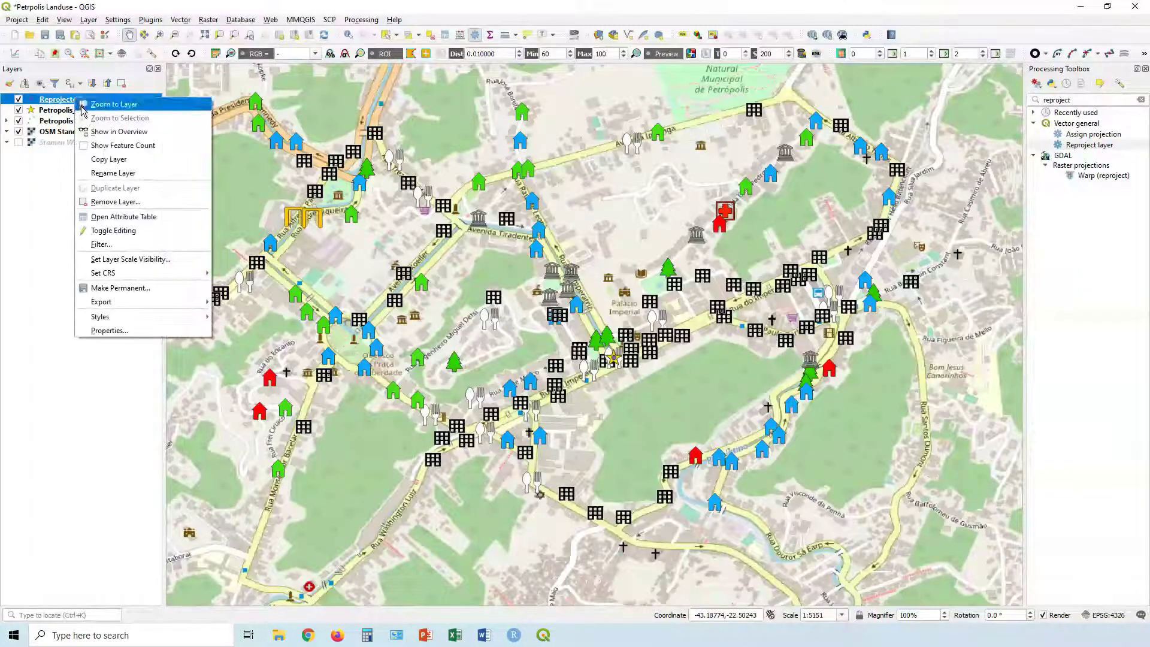
click(120, 175)
click(93, 98)
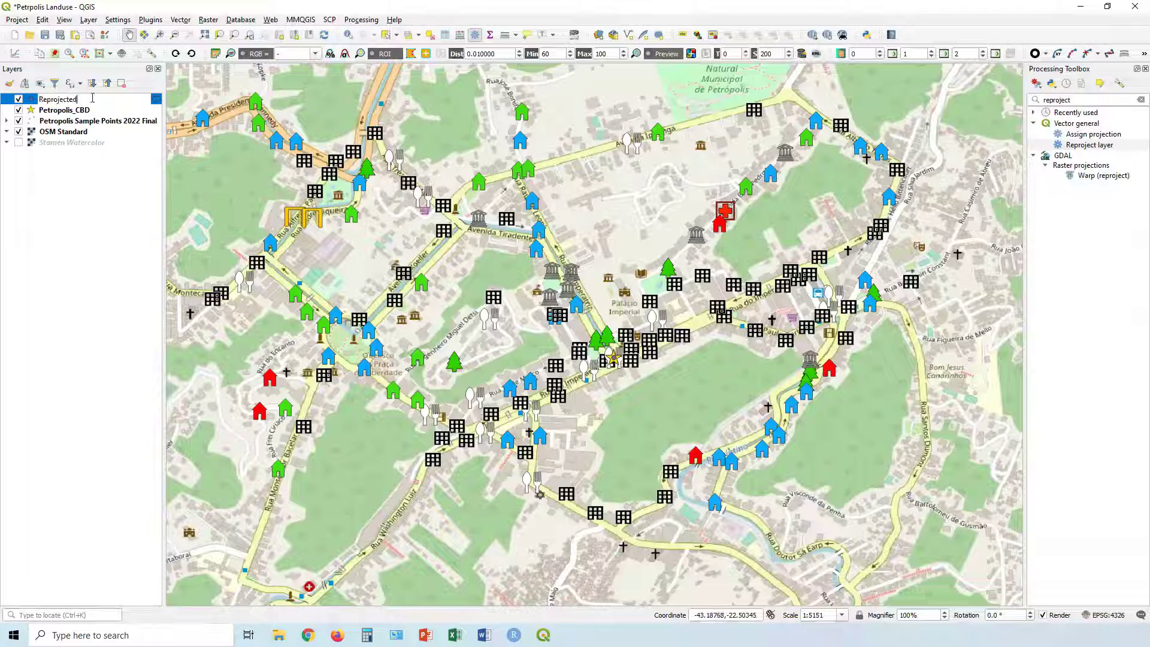
text(CBD)
key(Return)
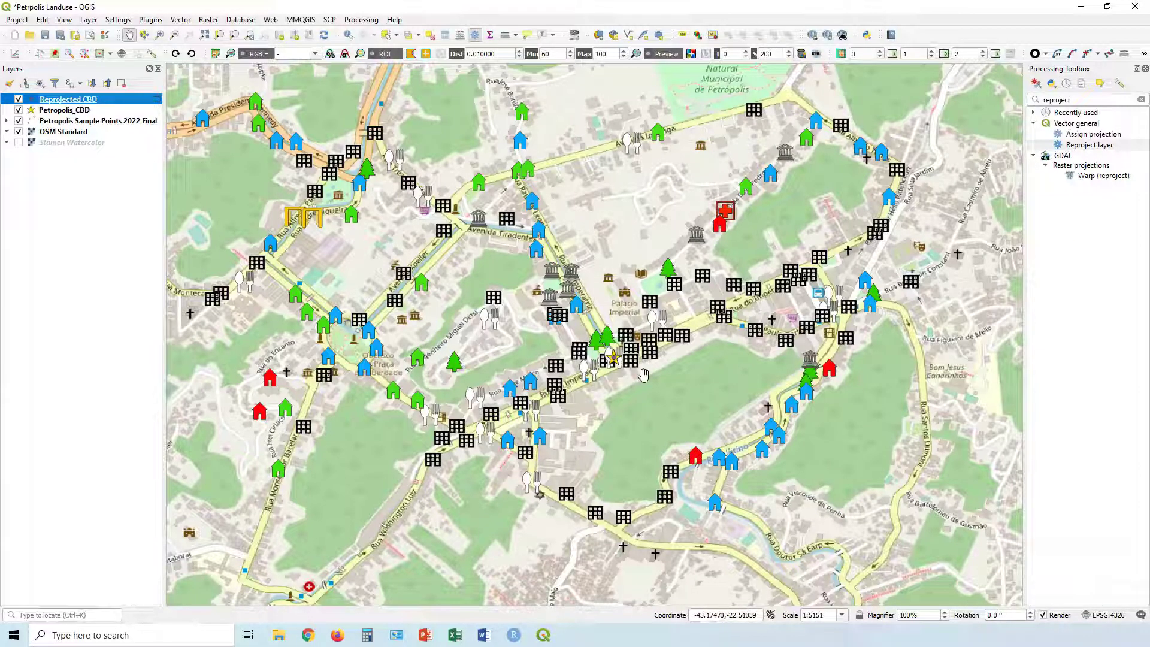
scroll(615, 372, up, 1)
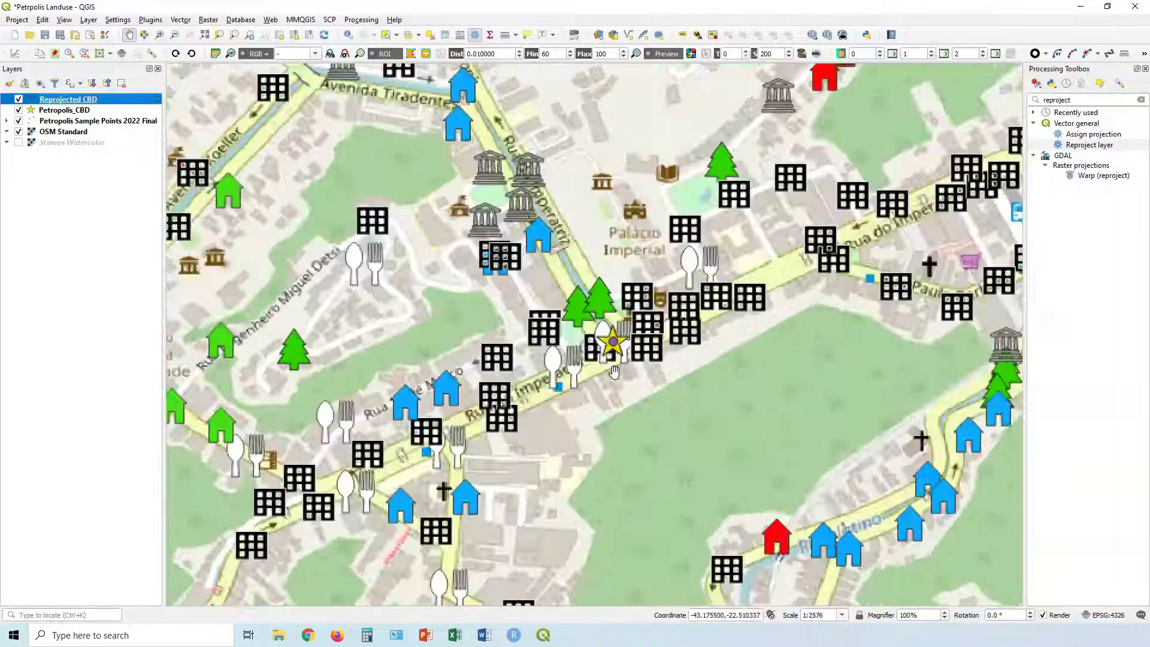
scroll(614, 372, up, 1)
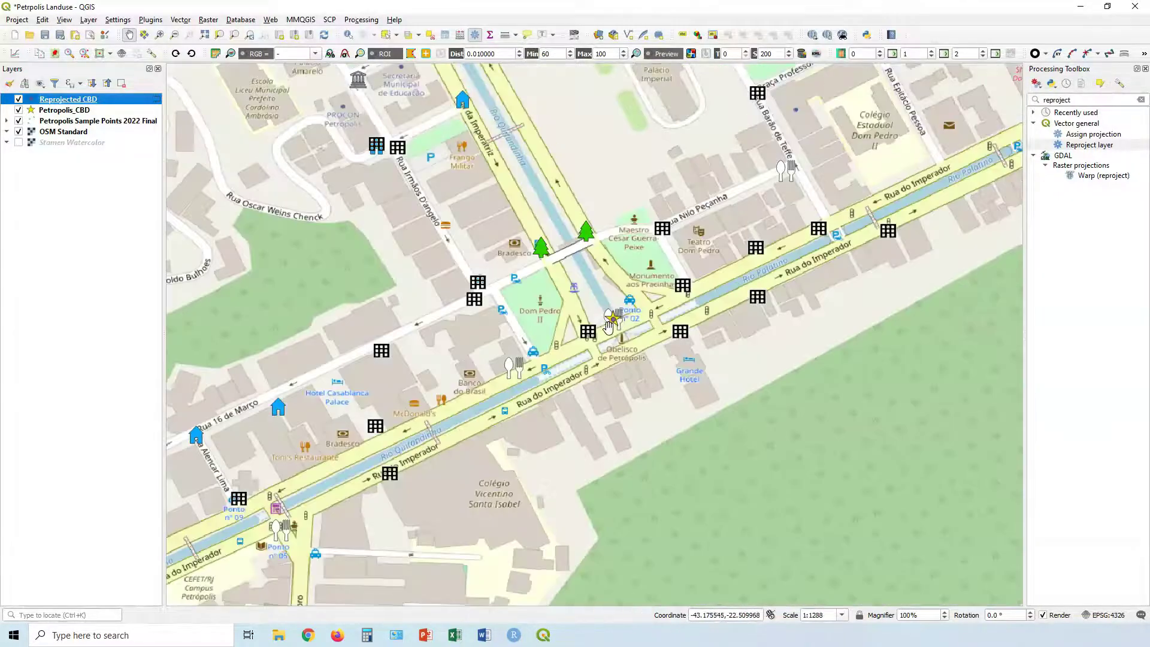
scroll(608, 327, down, 2)
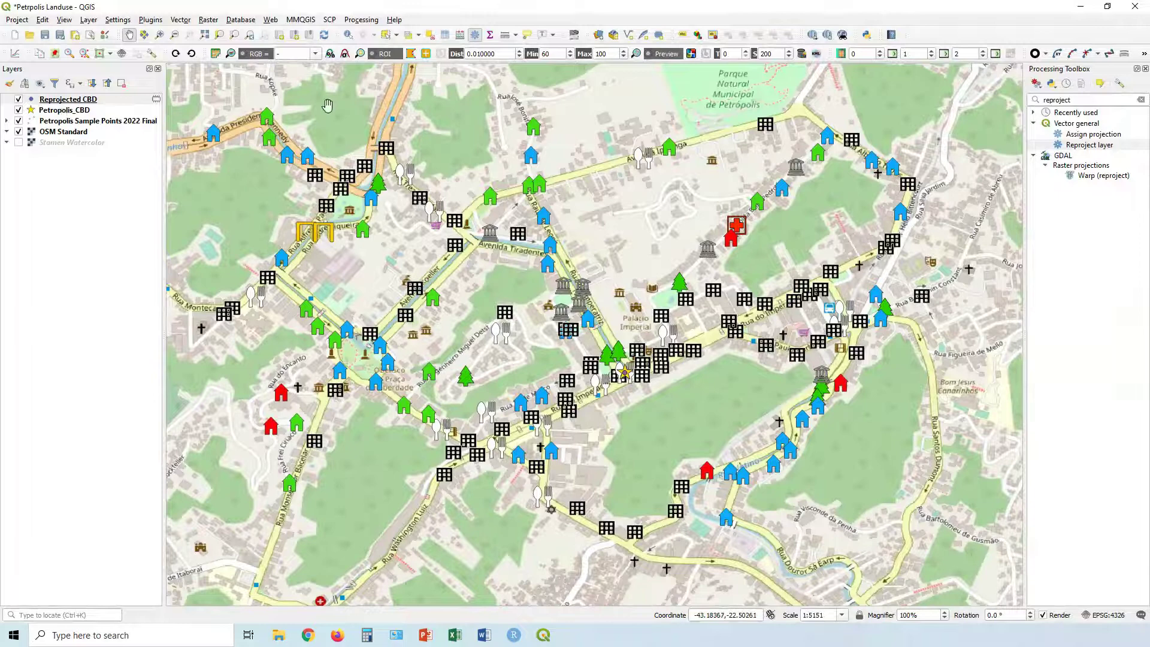
Search the toolbox for 'multi' and open Multi-ring buffer (constant distance).
double_click(1084, 100)
text(multi)
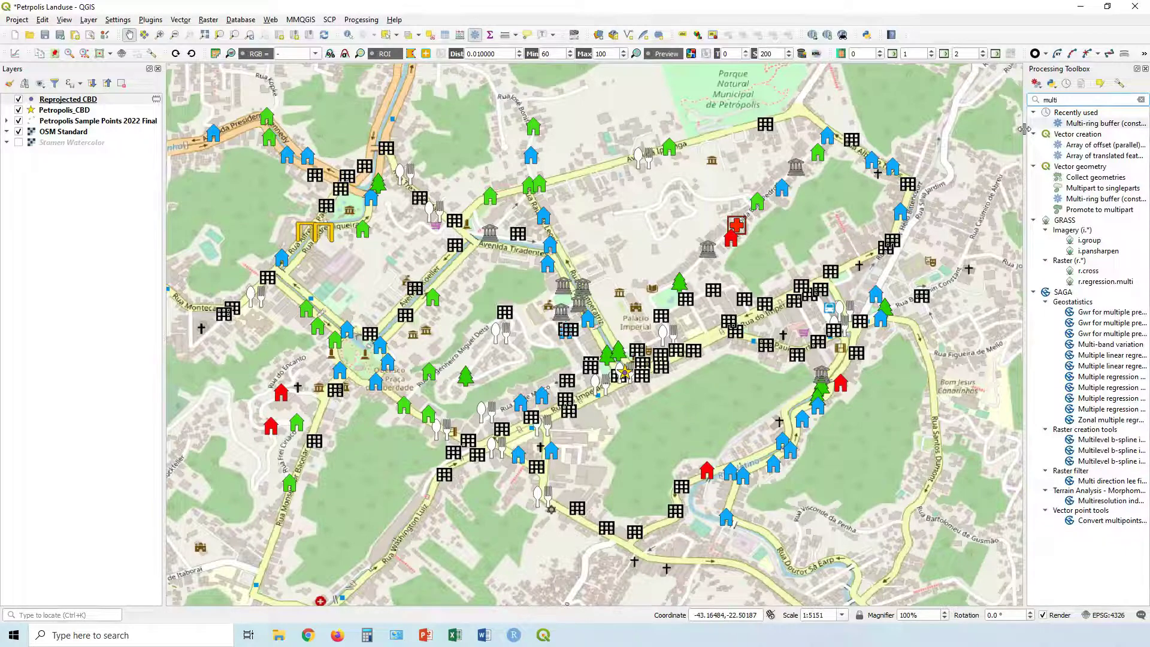
drag(1026, 127, 945, 128)
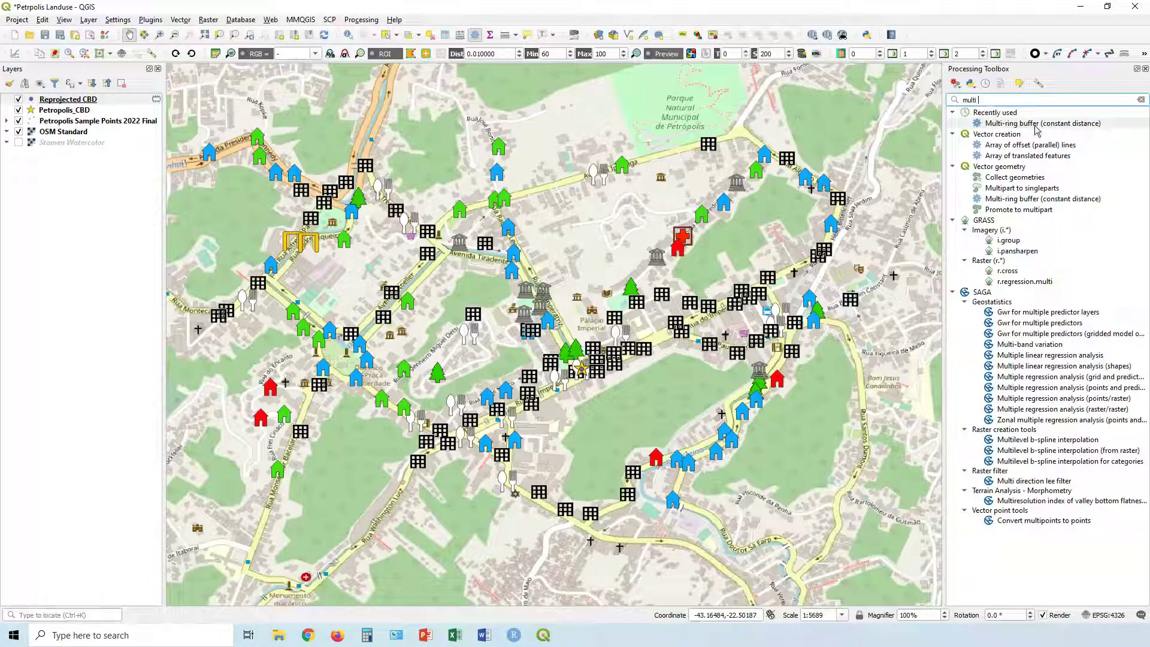
double_click(1038, 124)
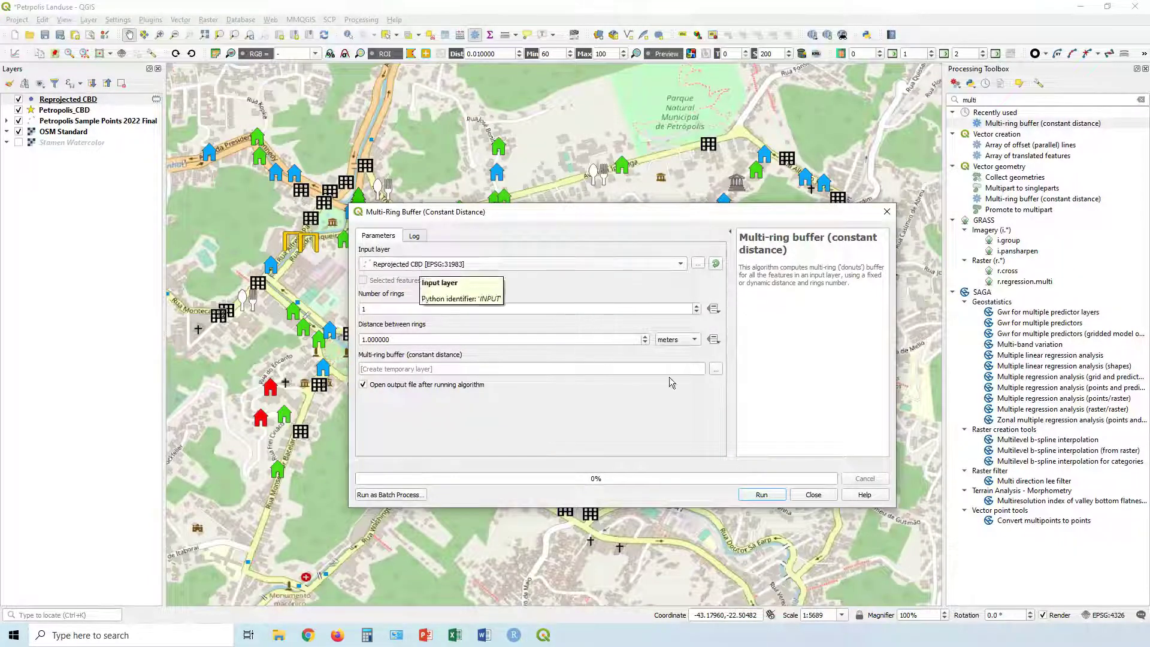
Set the buffer's input layer to Reprojected CBD so distances are in meters.
click(686, 344)
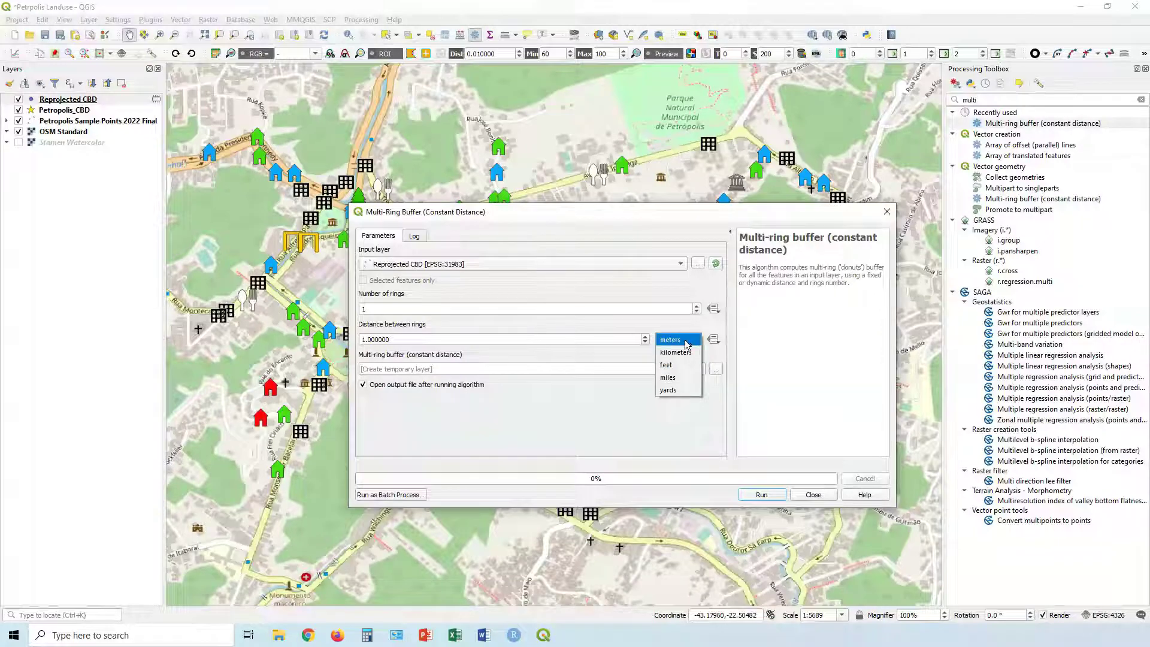
click(675, 258)
click(595, 248)
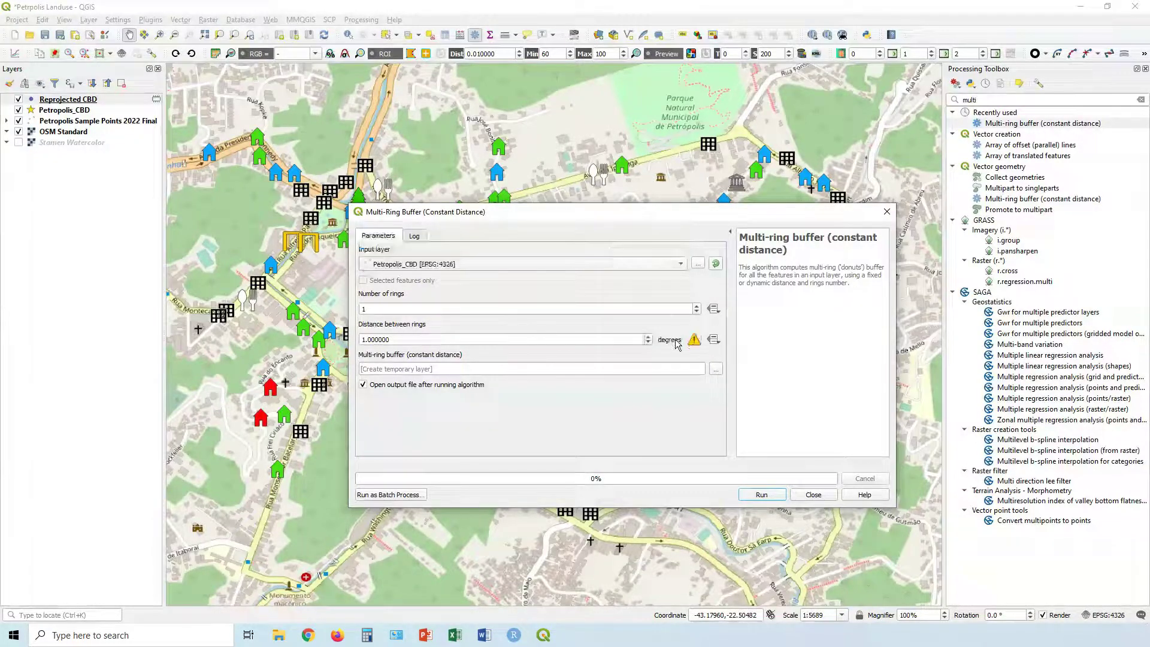
mouse_move(696, 344)
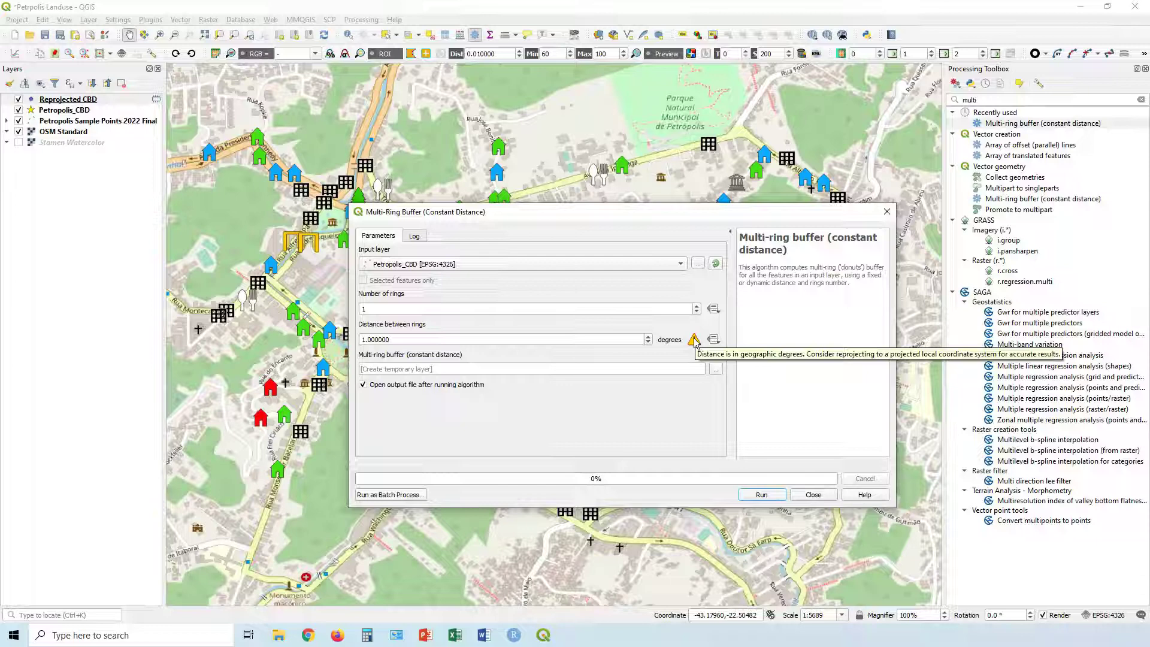
click(673, 263)
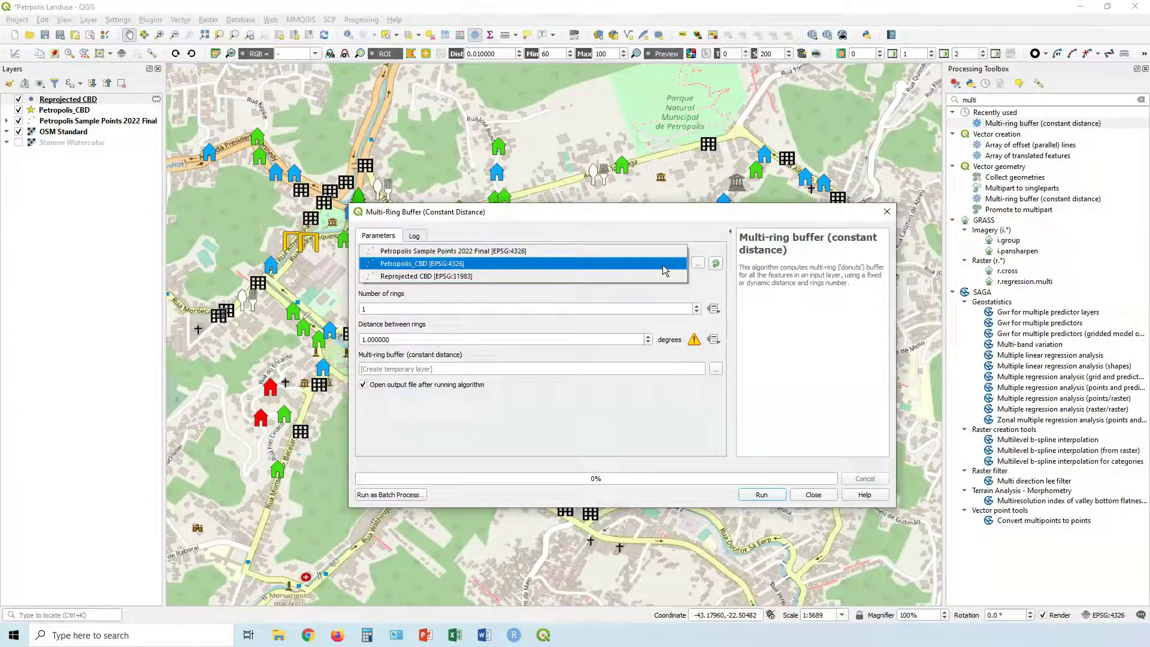
click(627, 277)
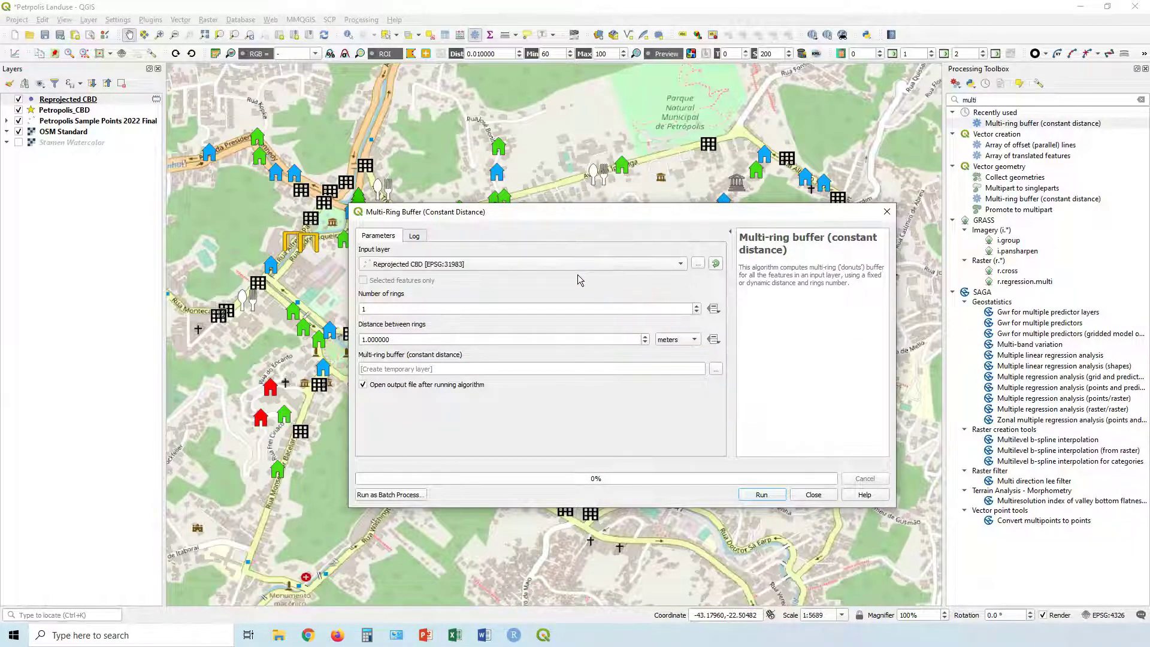
drag(460, 212, 675, 166)
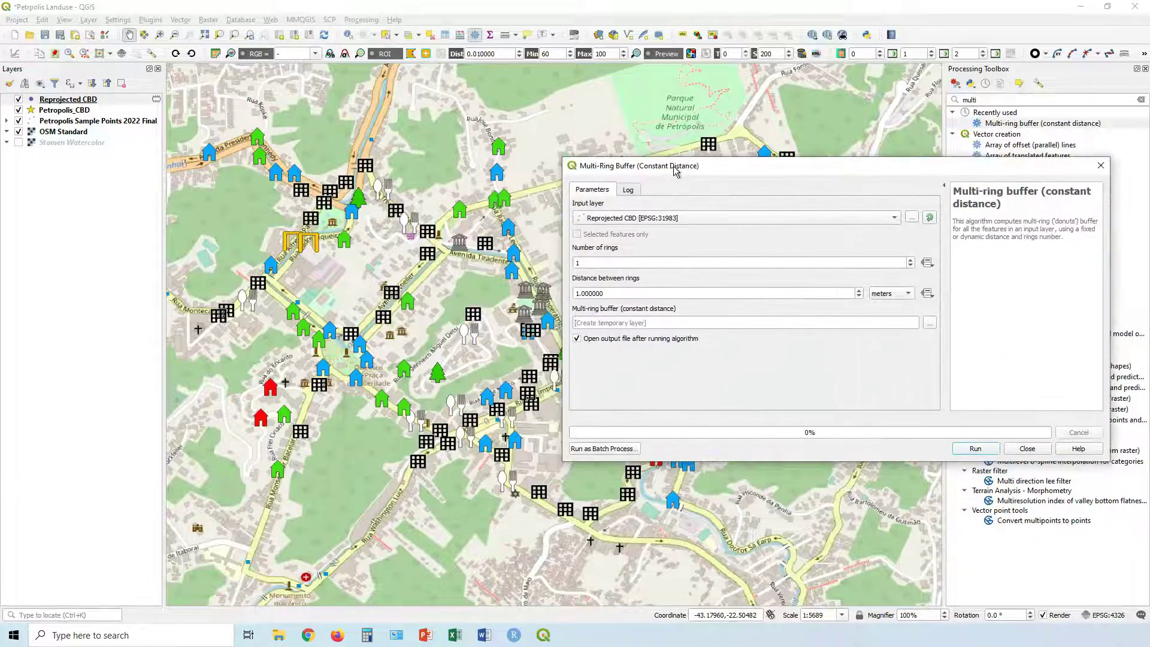
Set Number of rings to 5 and the ring distance to 200 meters.
double_click(576, 262)
text(5)
click(590, 295)
double_click(578, 293)
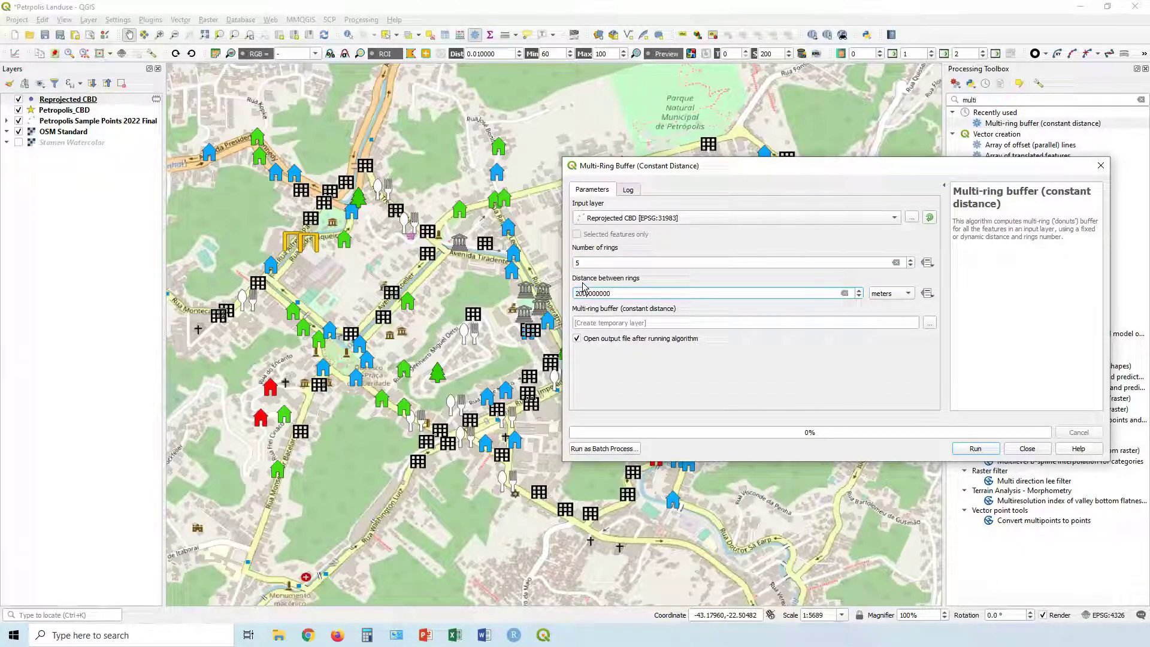
click(788, 347)
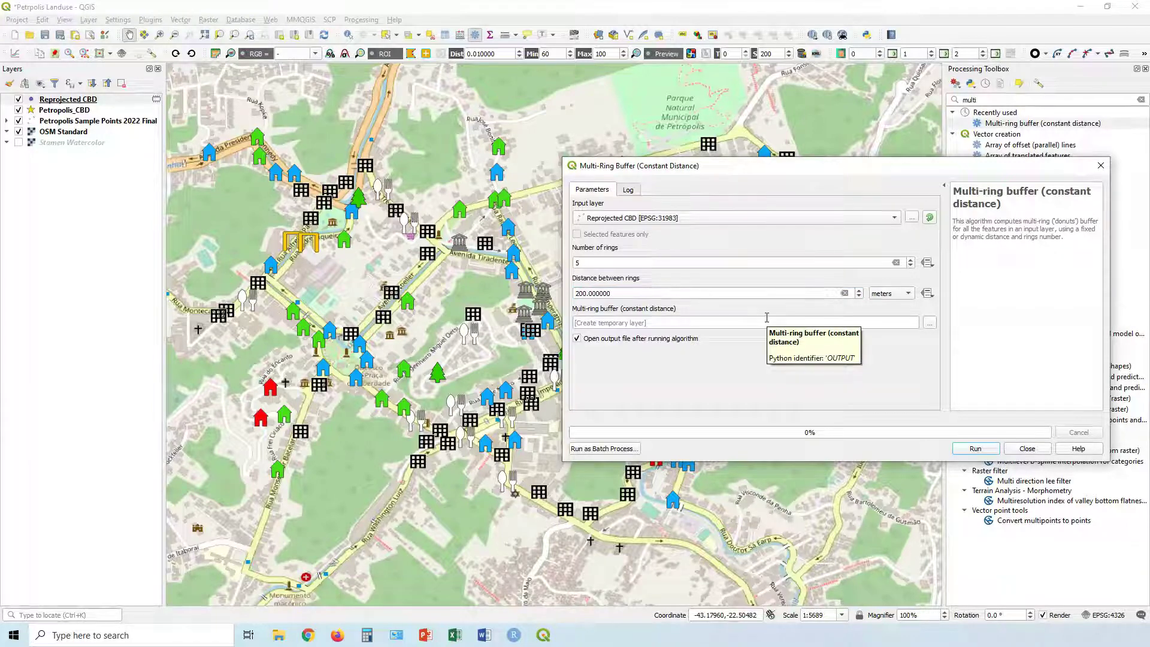
drag(746, 165, 663, 120)
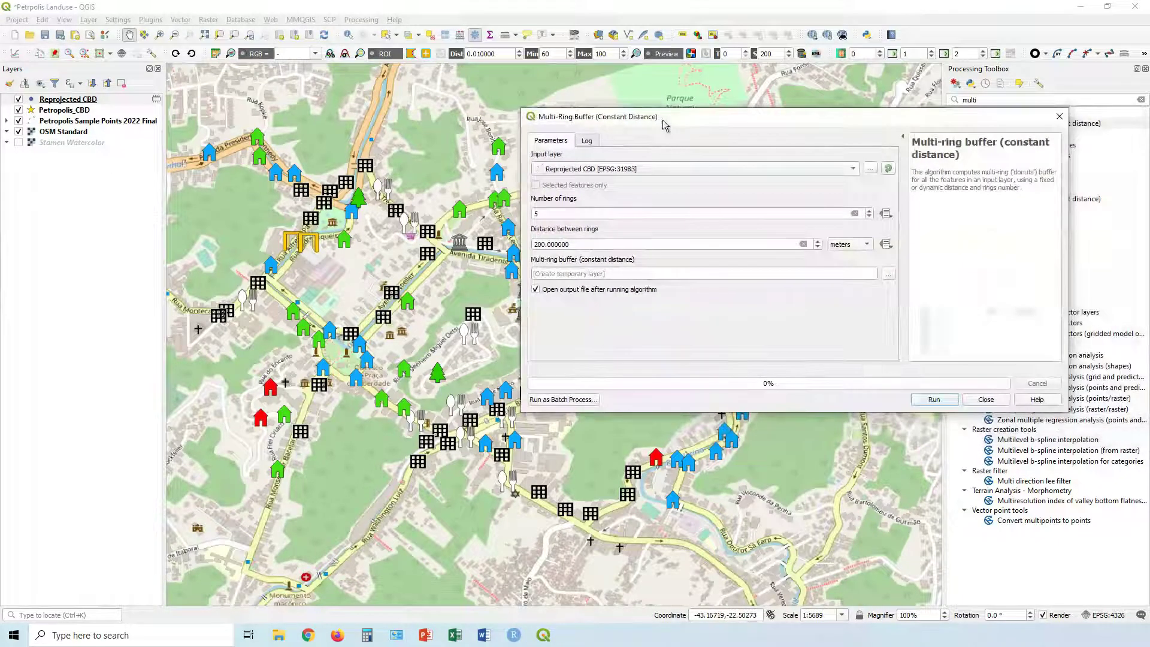
Run the 5-ring buffer, inspect the rings, then remove its output layer.
click(935, 400)
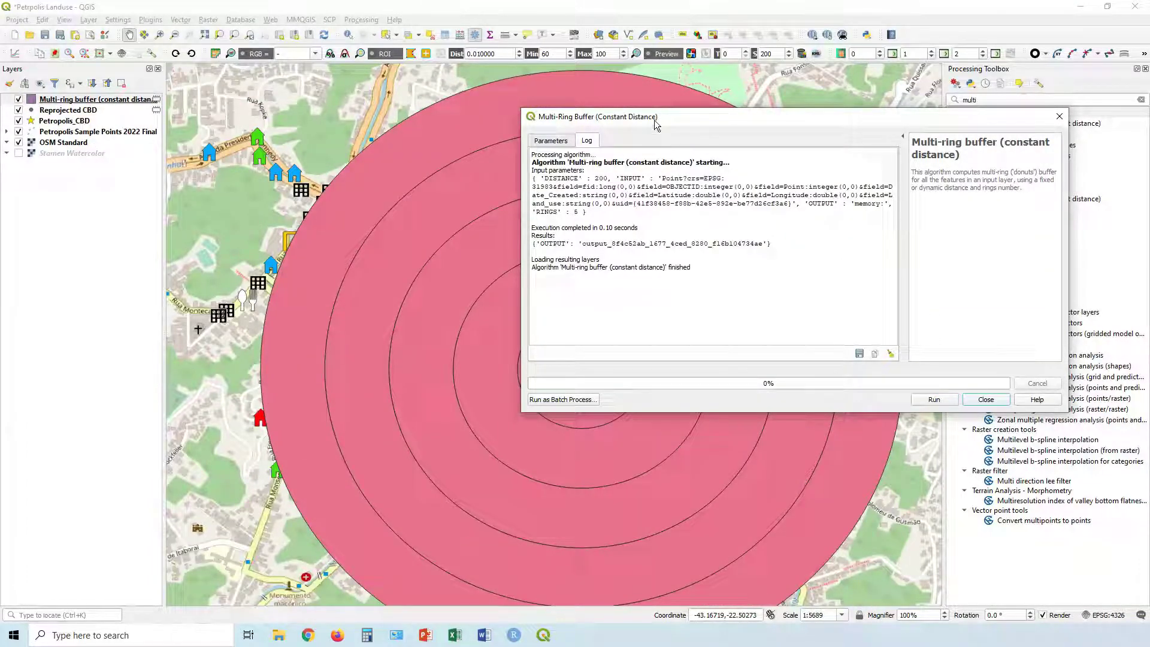
drag(654, 121, 963, 123)
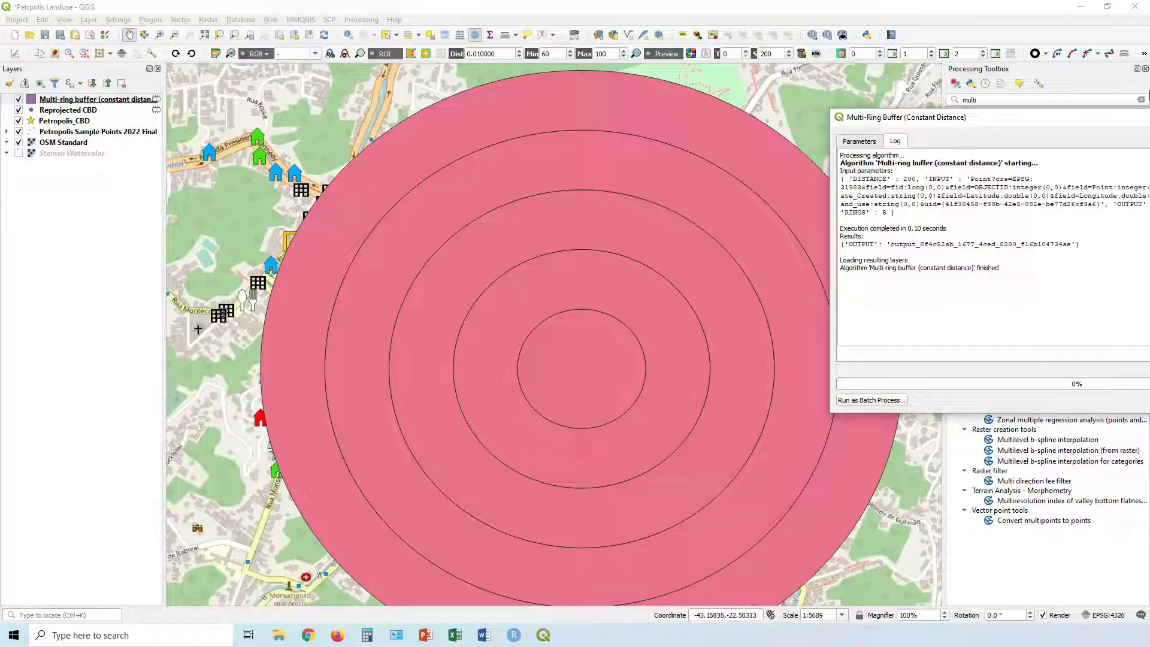
drag(1010, 124, 688, 124)
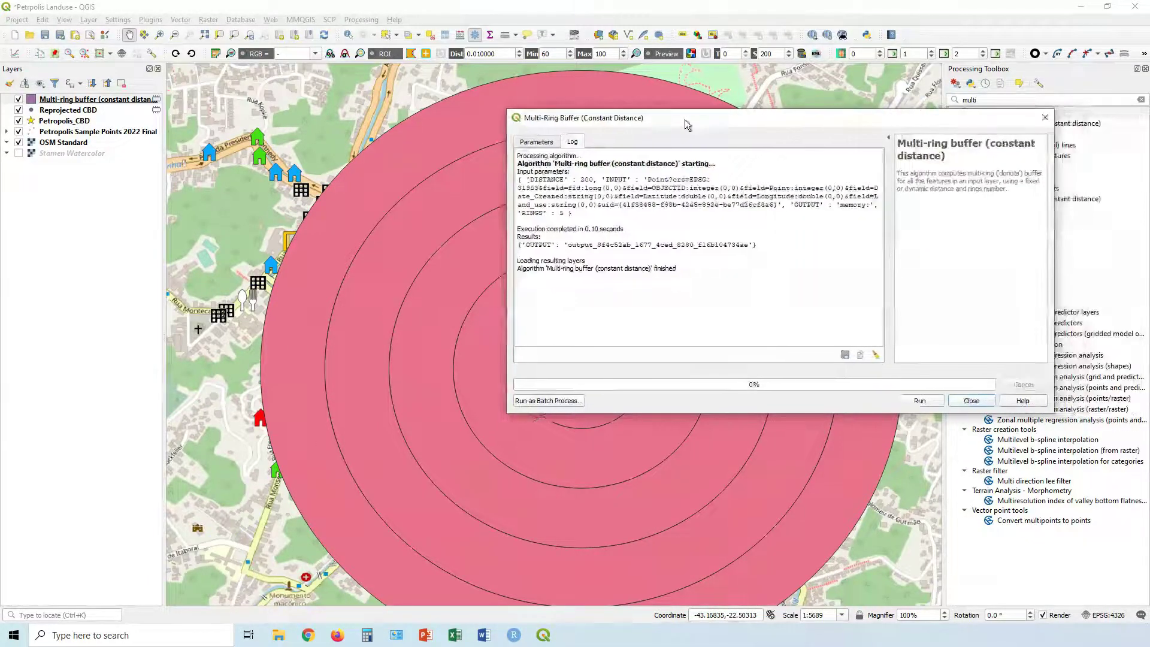
click(545, 143)
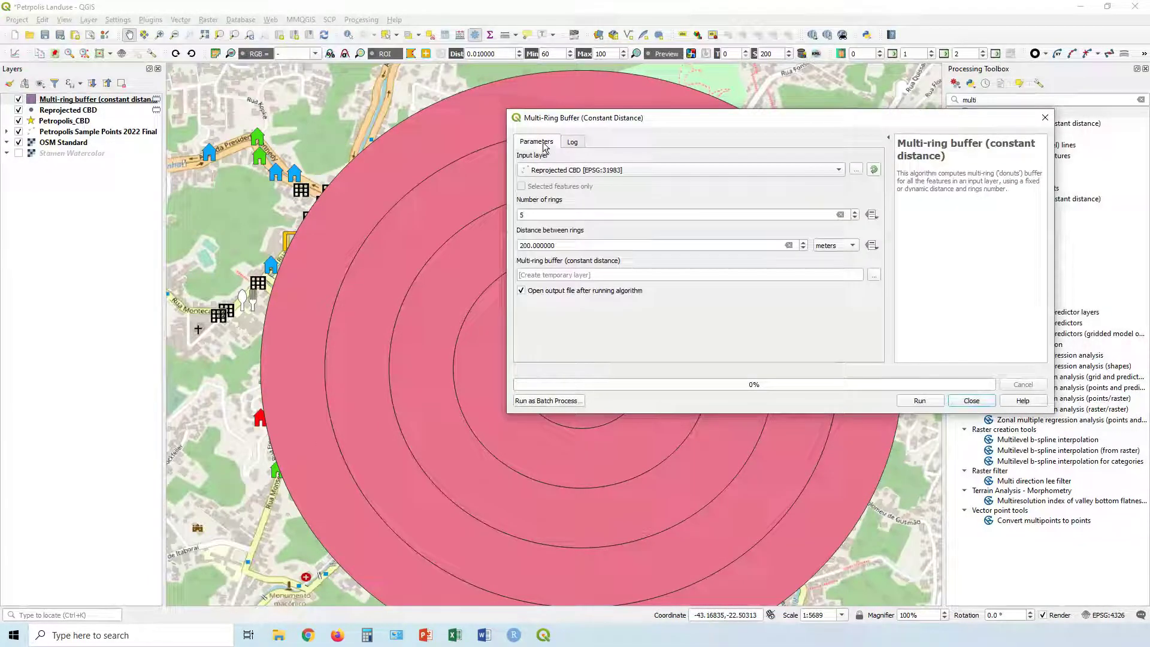
right_click(102, 102)
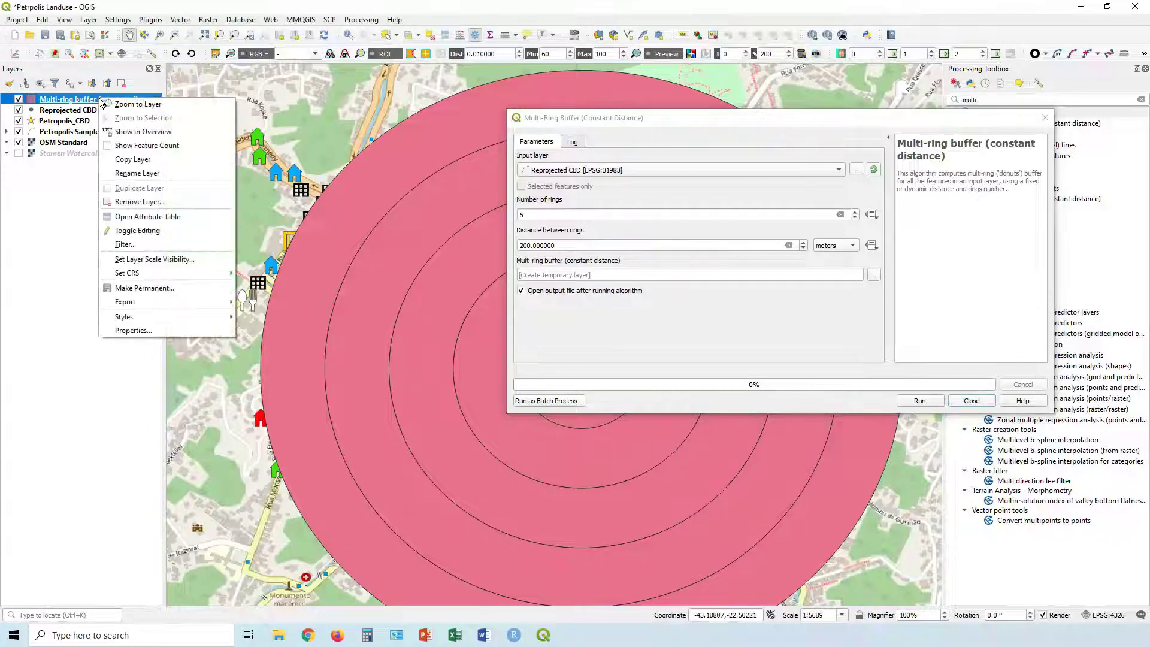
click(144, 202)
click(563, 331)
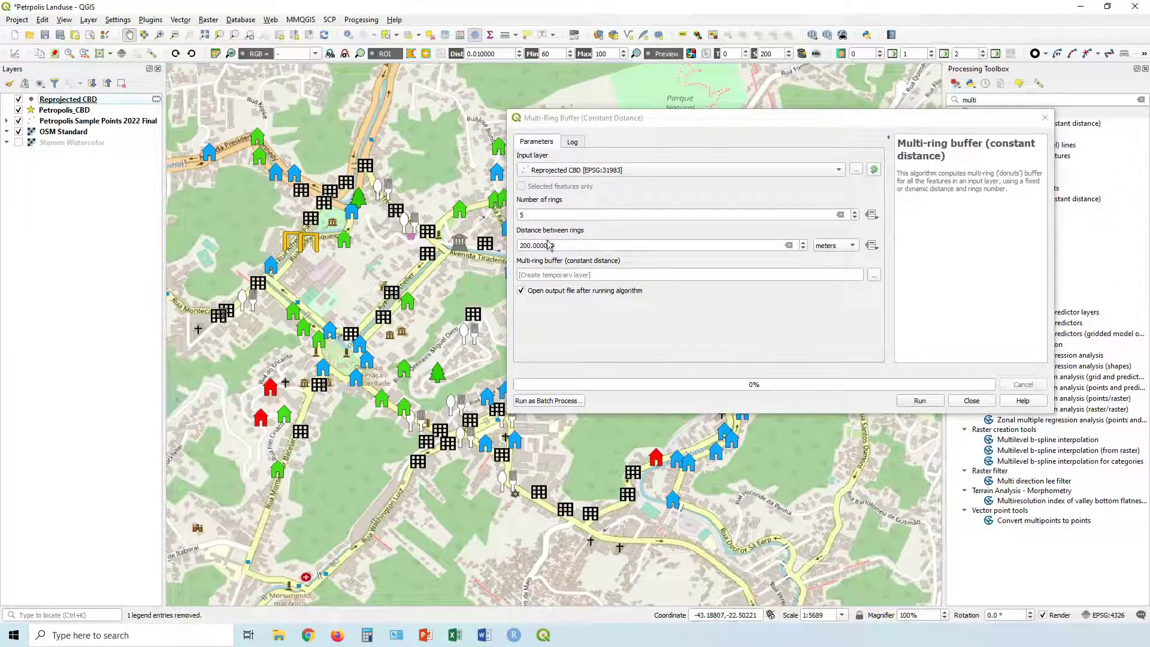
Rerun the buffer with 7 rings of 200 m, then close the tool and Processing Toolbox.
double_click(529, 215)
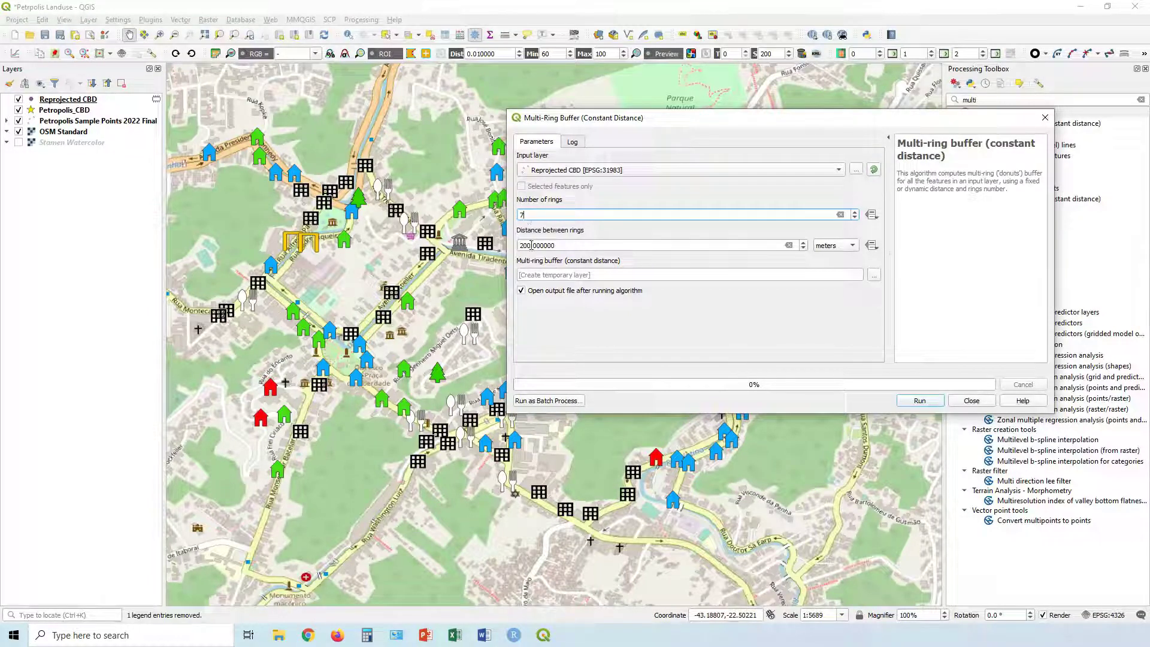
click(919, 401)
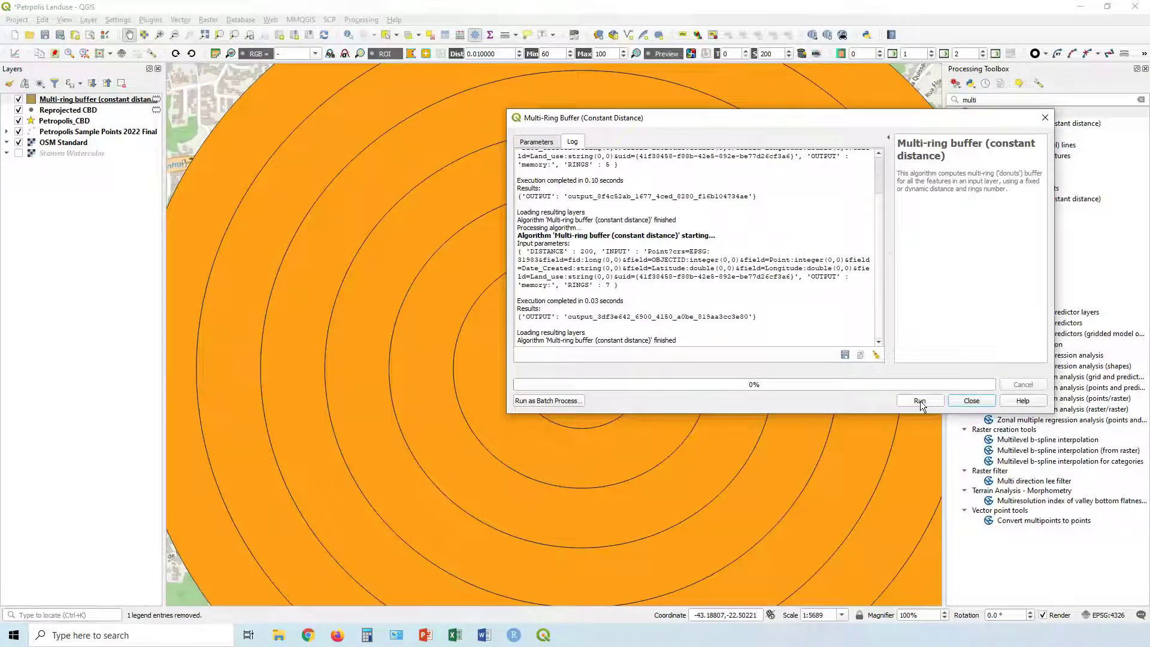
scroll(505, 431, down, 1)
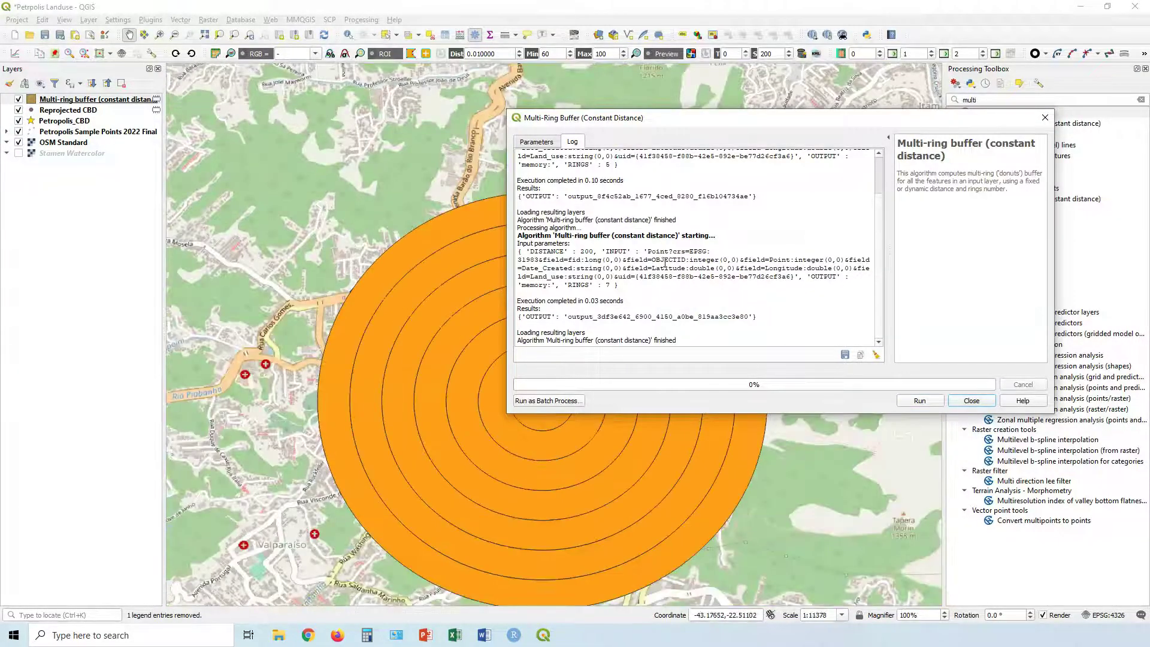
drag(623, 123, 526, 84)
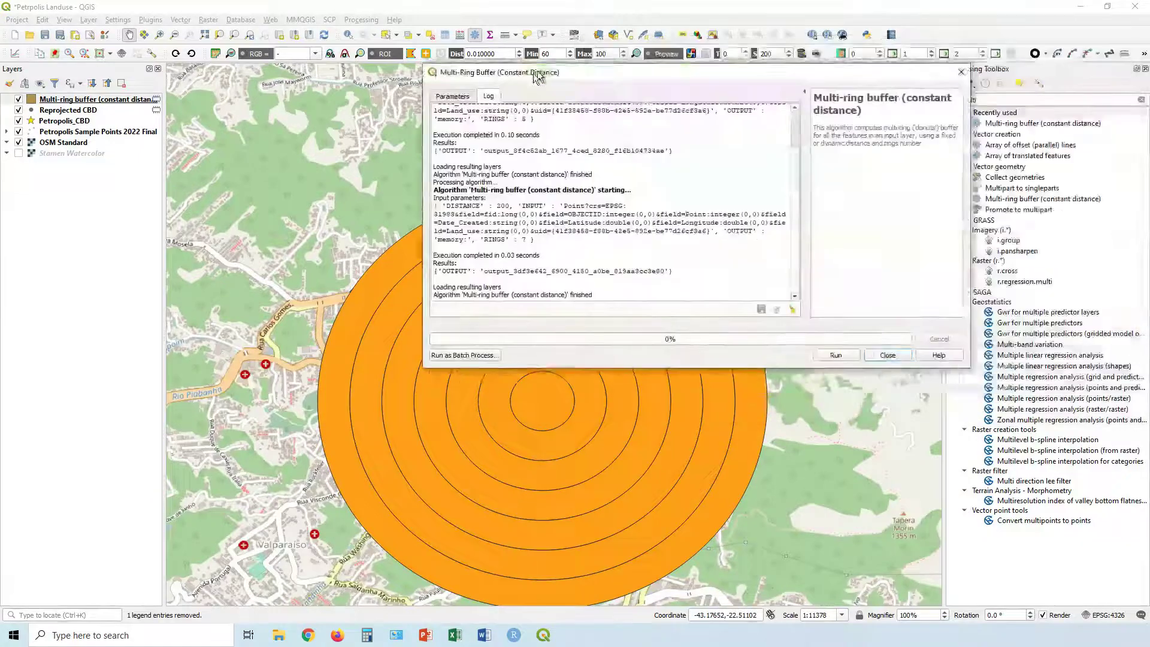
click(885, 362)
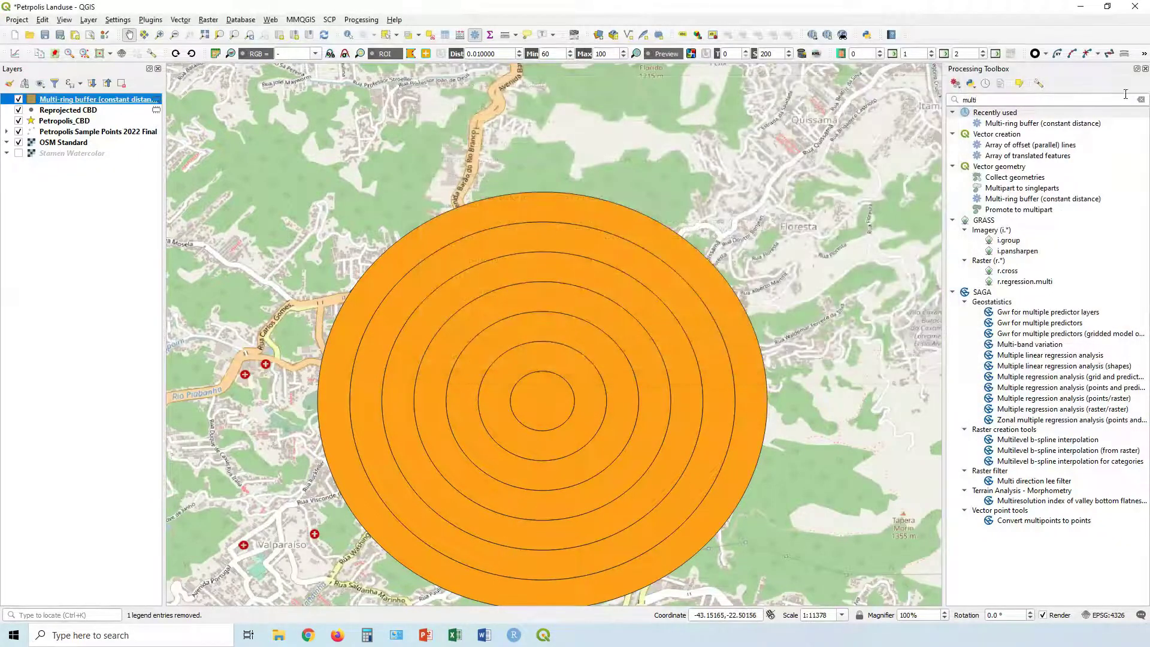
click(1146, 71)
Centre the rings and place Petropolis Sample Points 2022 Final directly below Multi-ring buffer.
drag(781, 367, 742, 274)
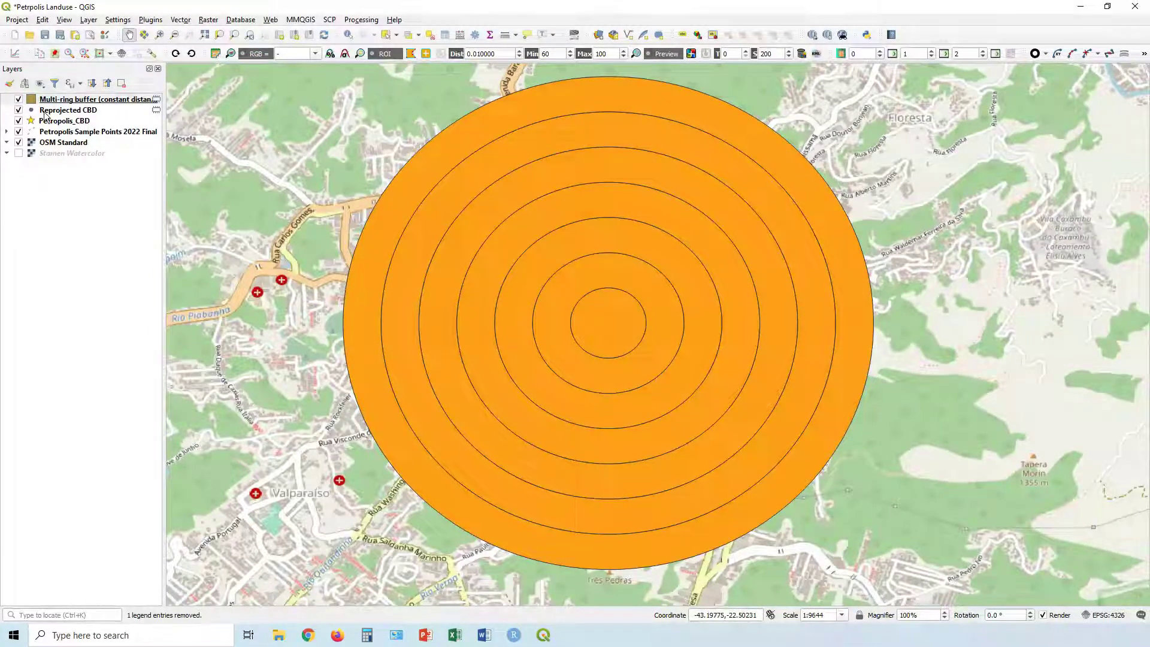
drag(57, 133, 57, 98)
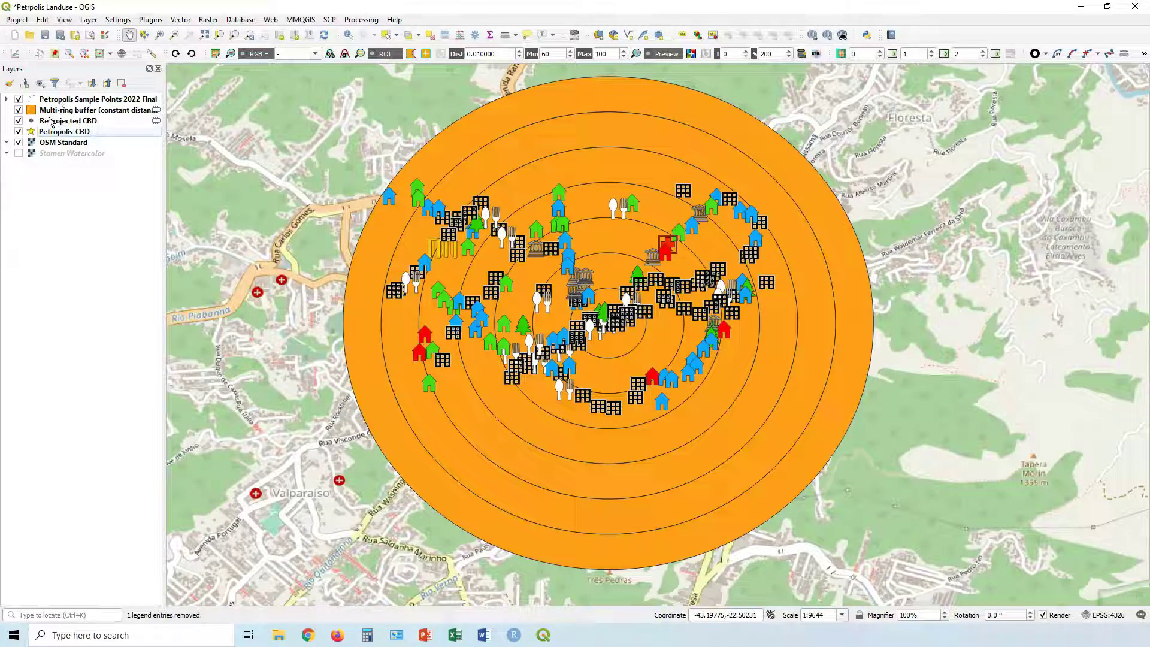
drag(60, 103, 62, 118)
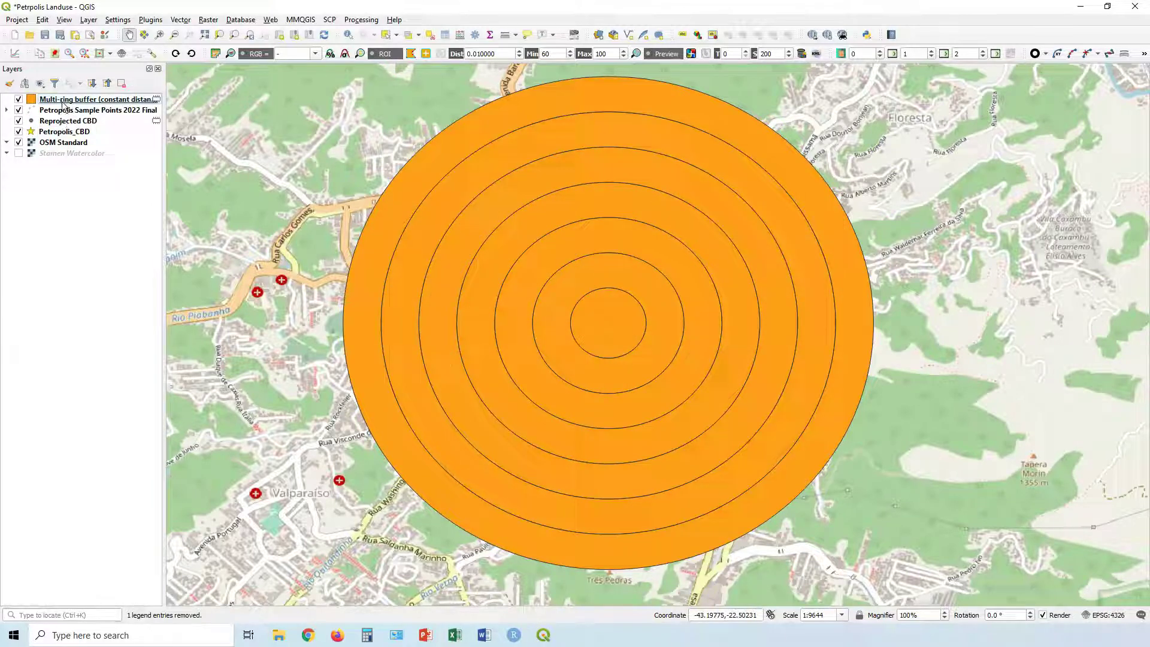
click(51, 102)
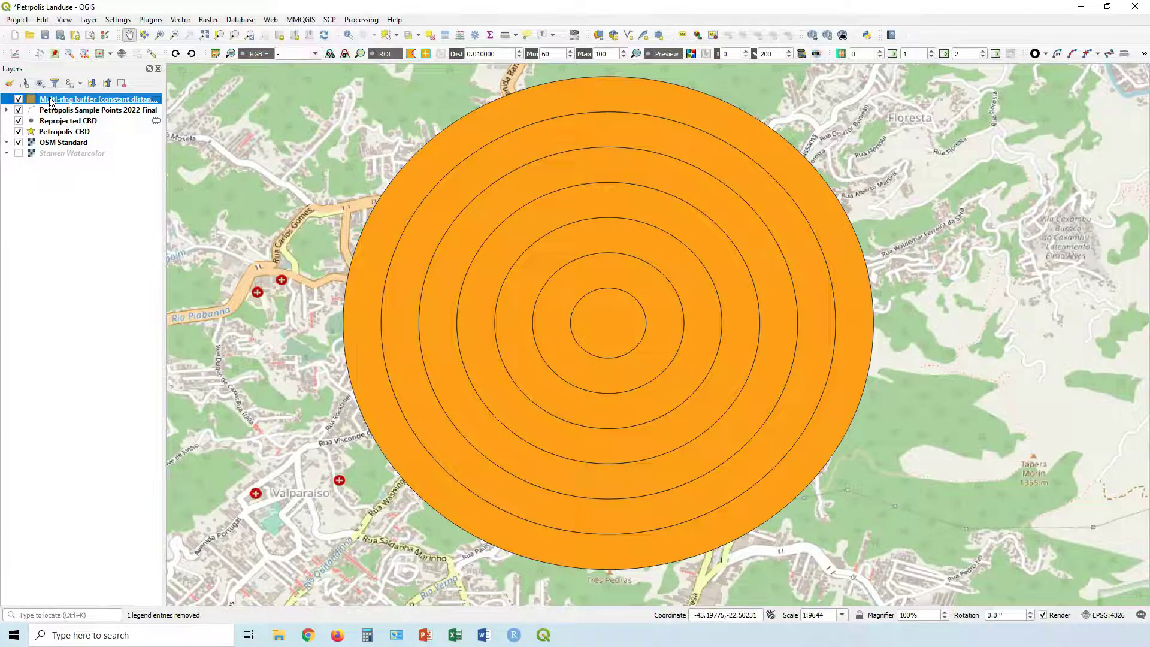
Set the Multi-ring buffer's Simple fill colour to Transparent Fill and apply it.
double_click(51, 101)
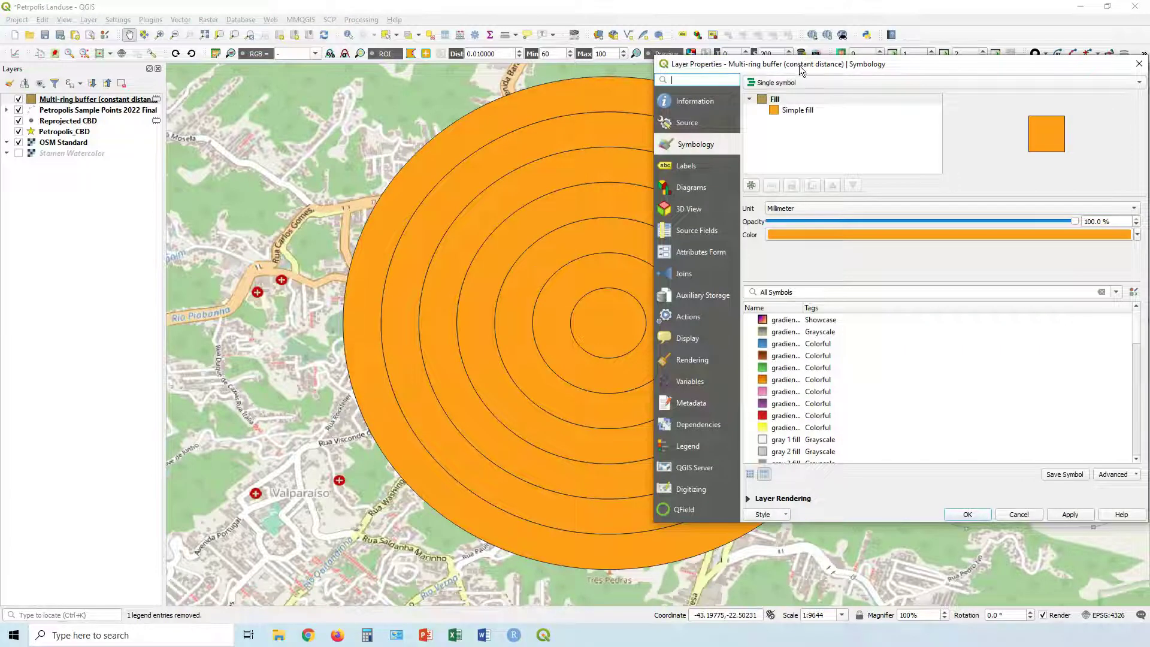
drag(801, 69, 714, 146)
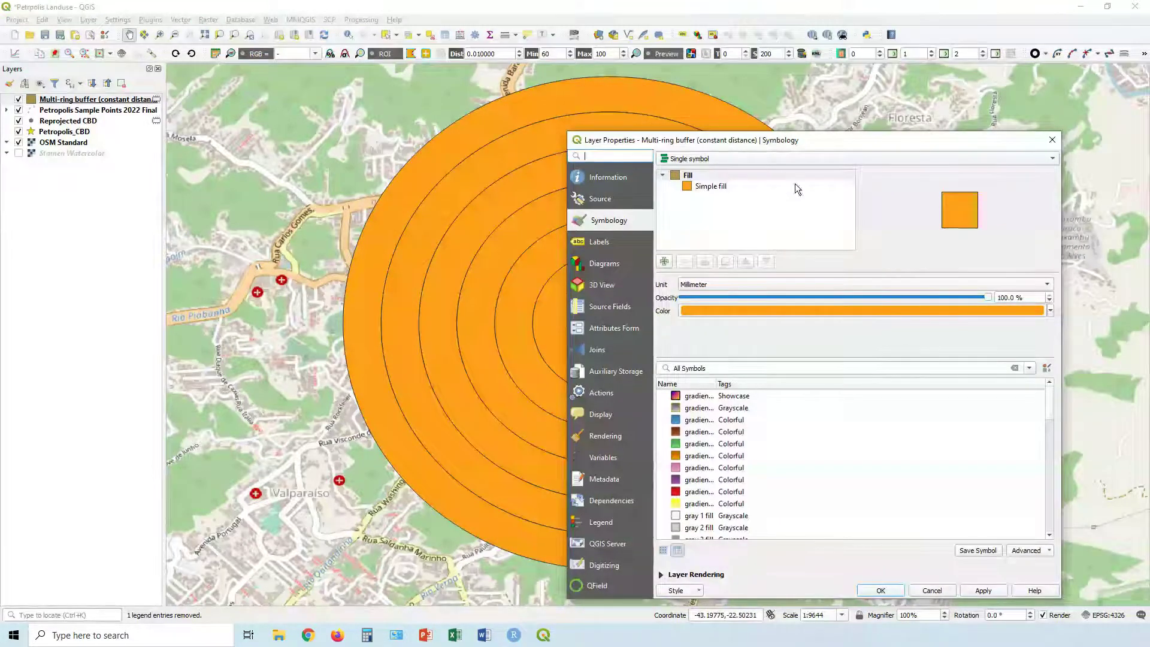
click(1051, 310)
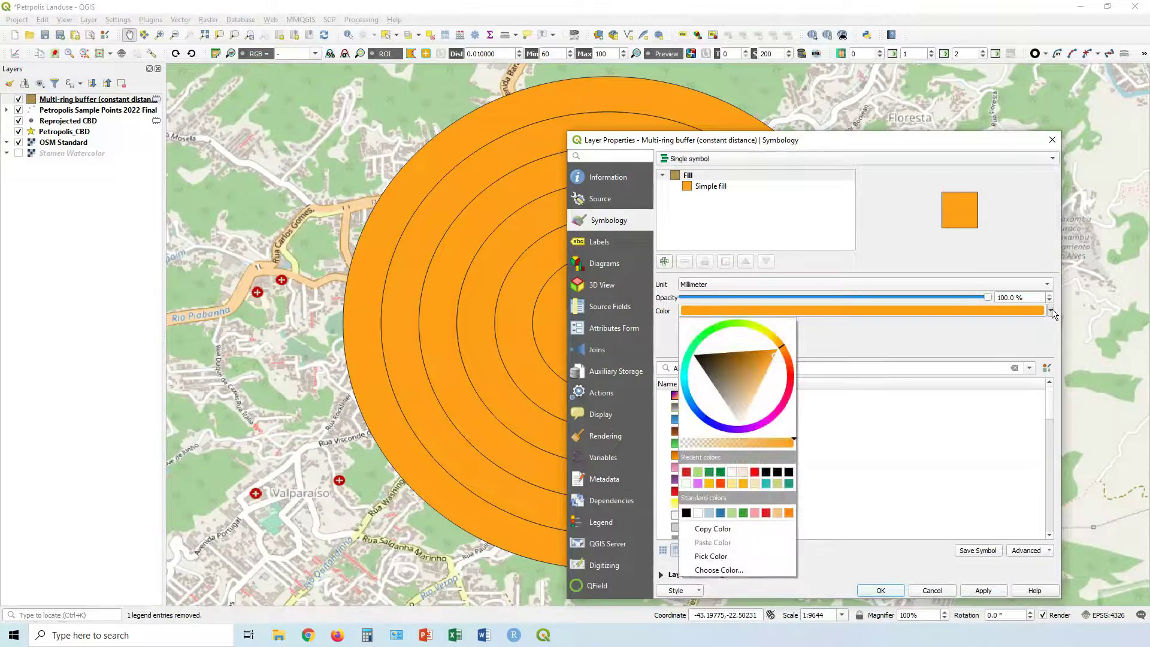
click(1053, 312)
click(711, 186)
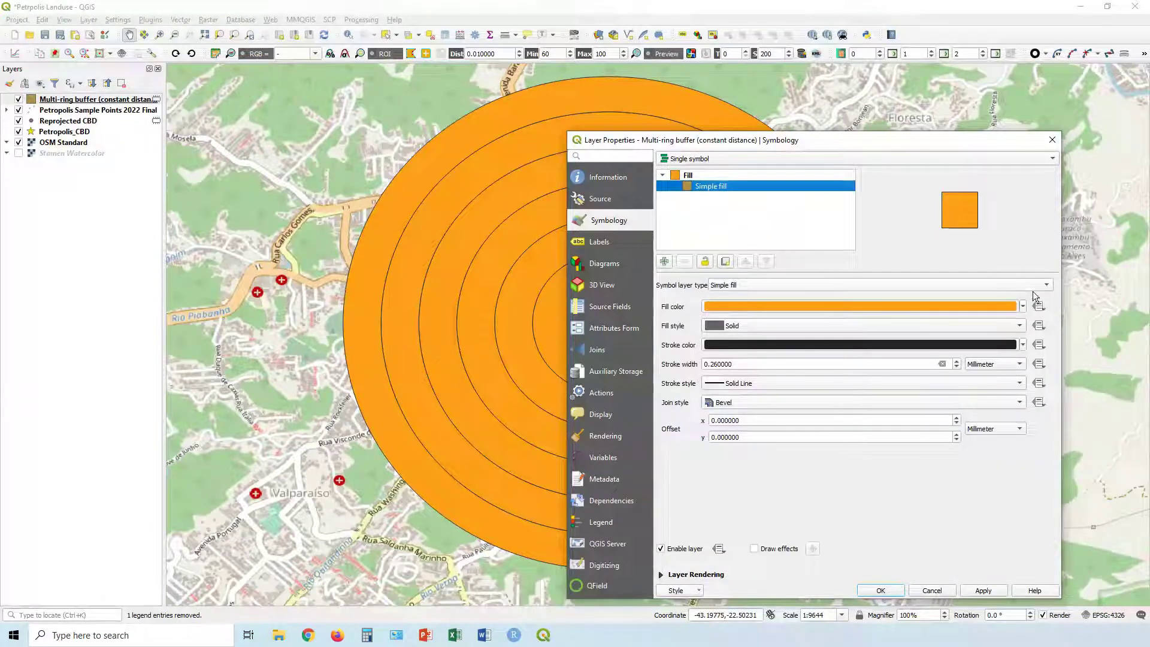
click(1024, 307)
click(715, 325)
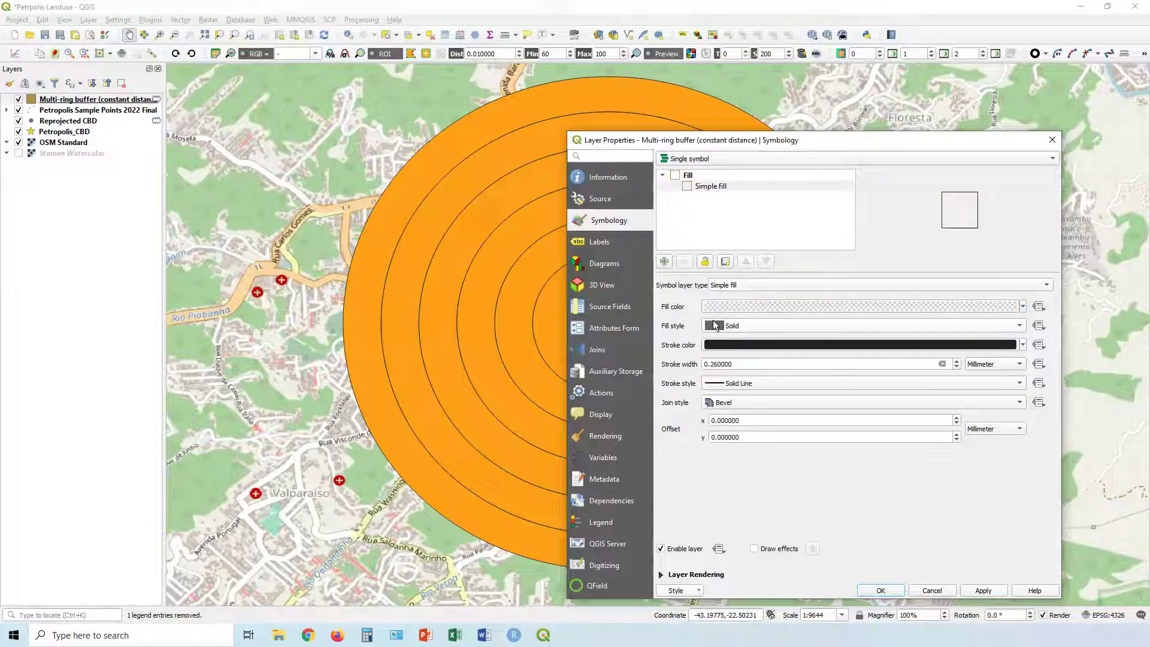
click(984, 590)
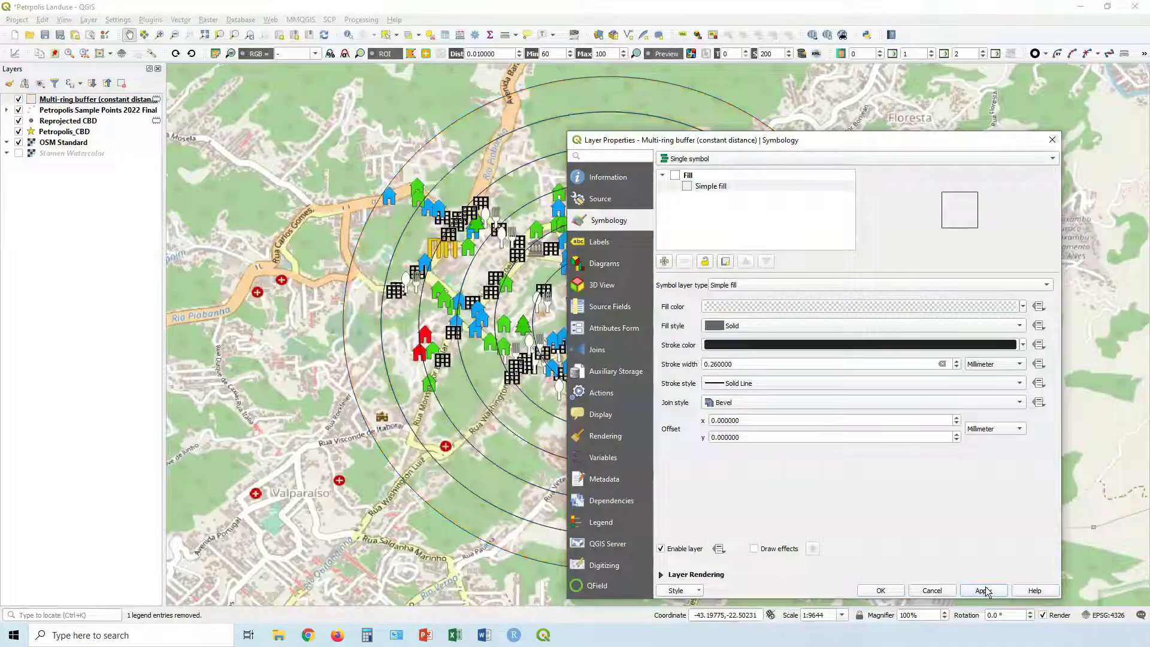
drag(707, 143, 854, 86)
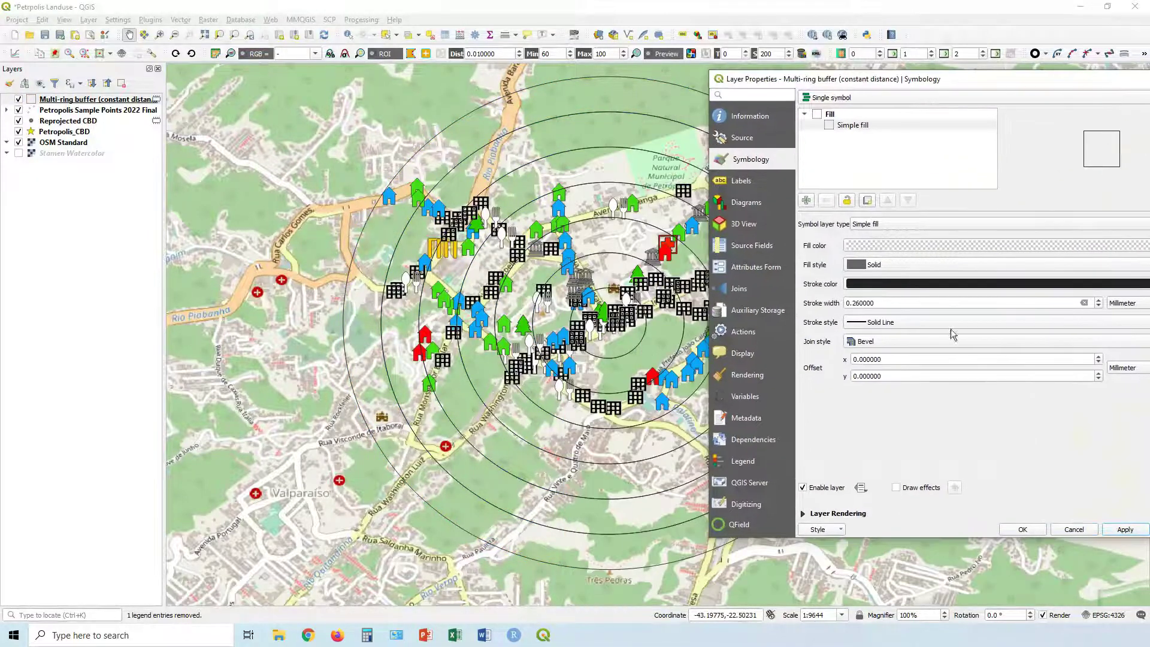
click(1028, 525)
scroll(622, 397, up, 1)
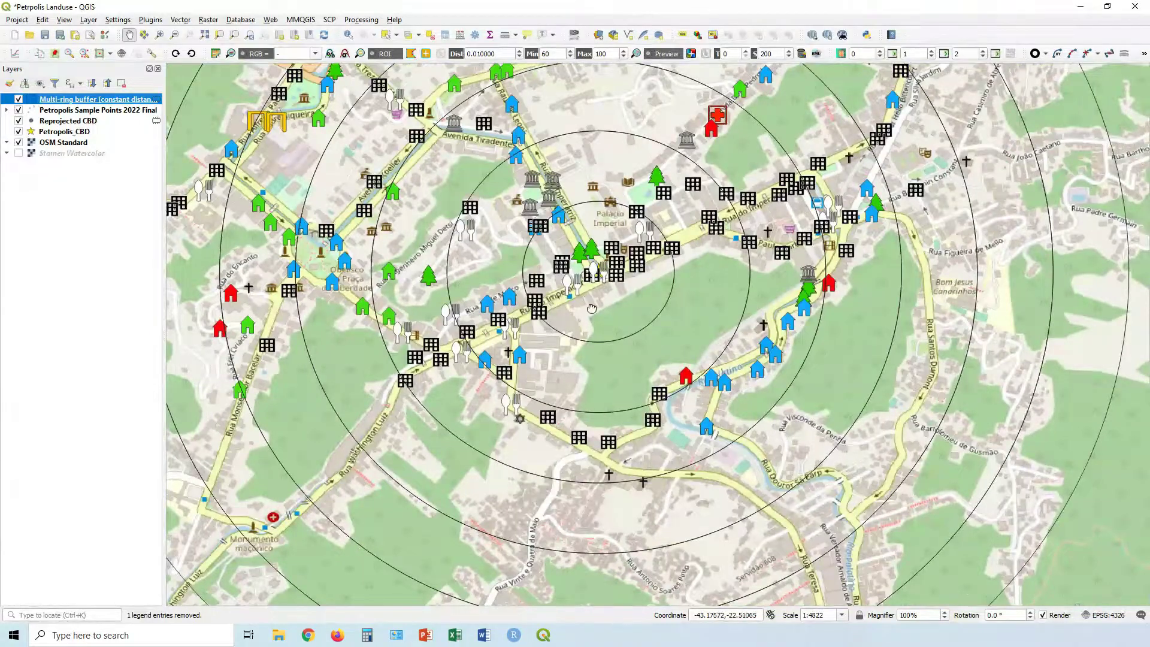
Put Petropolis_CBD on top, uncheck Reprojected CBD, and open the Multi-ring buffer's properties.
drag(572, 242, 594, 363)
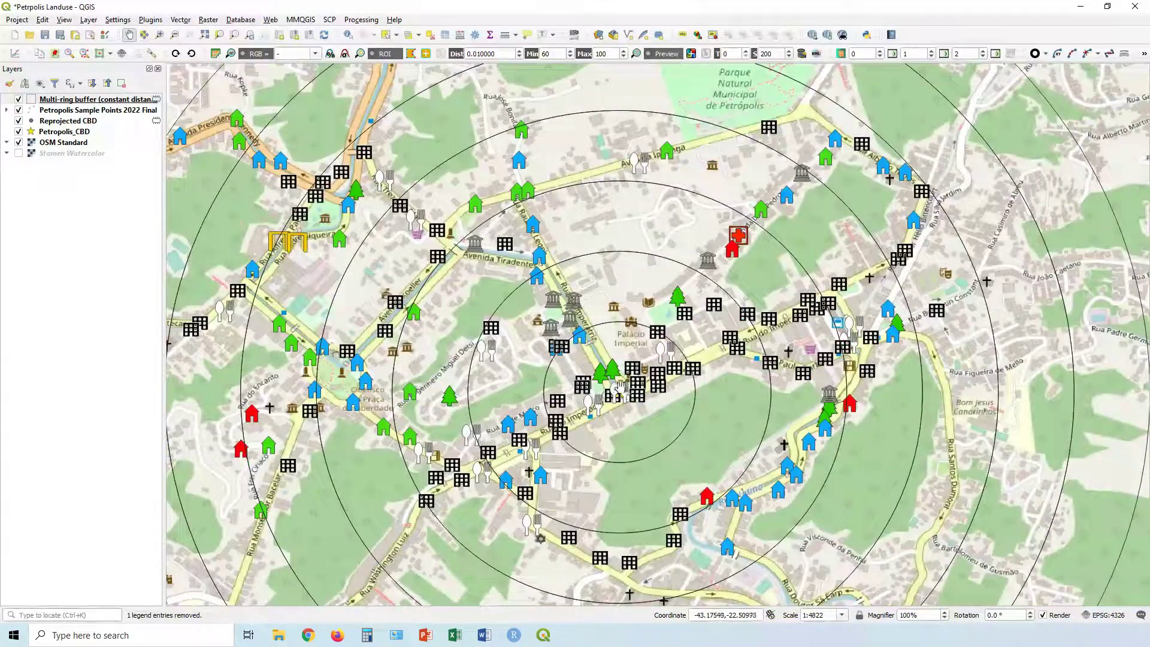
drag(64, 134, 66, 99)
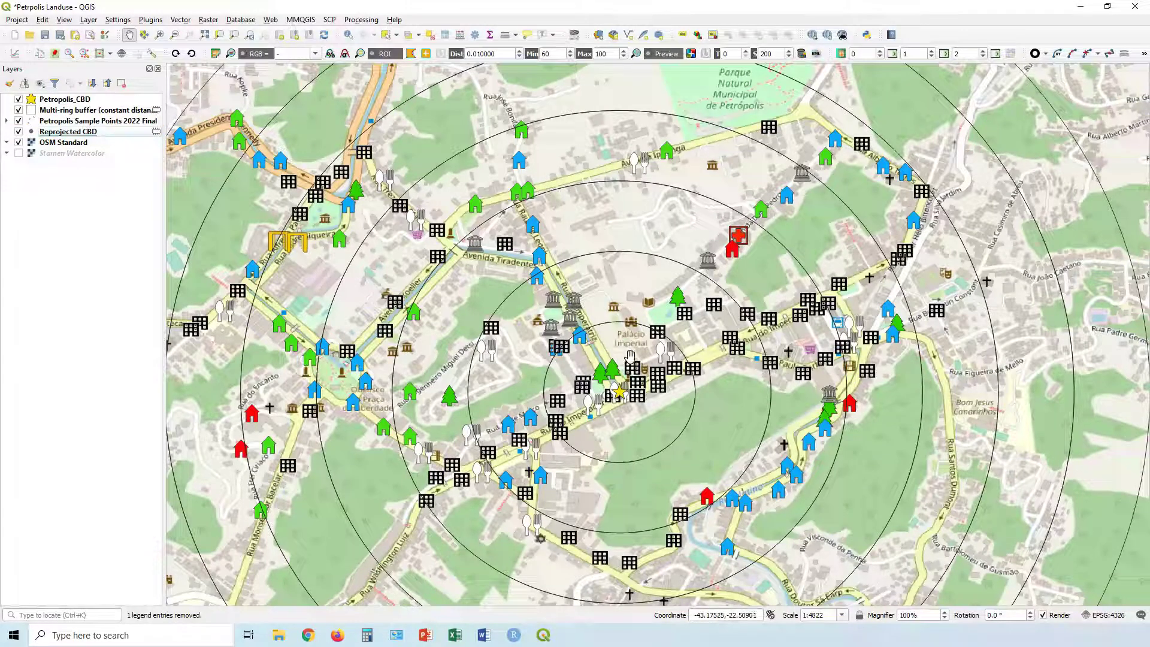
click(18, 132)
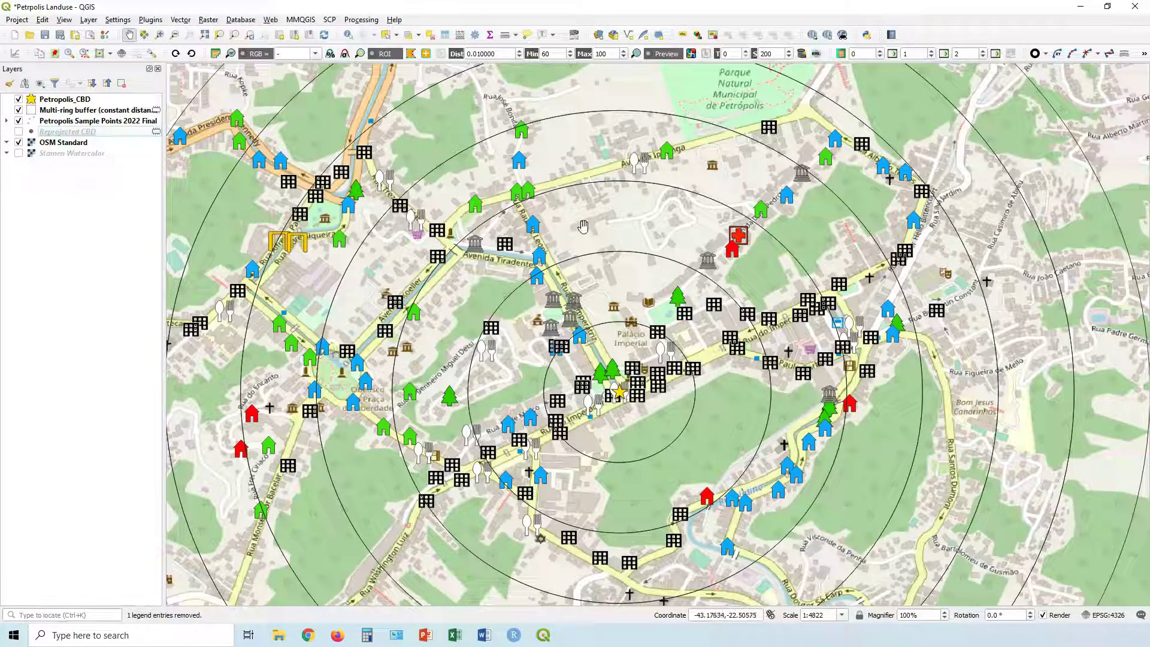
double_click(64, 110)
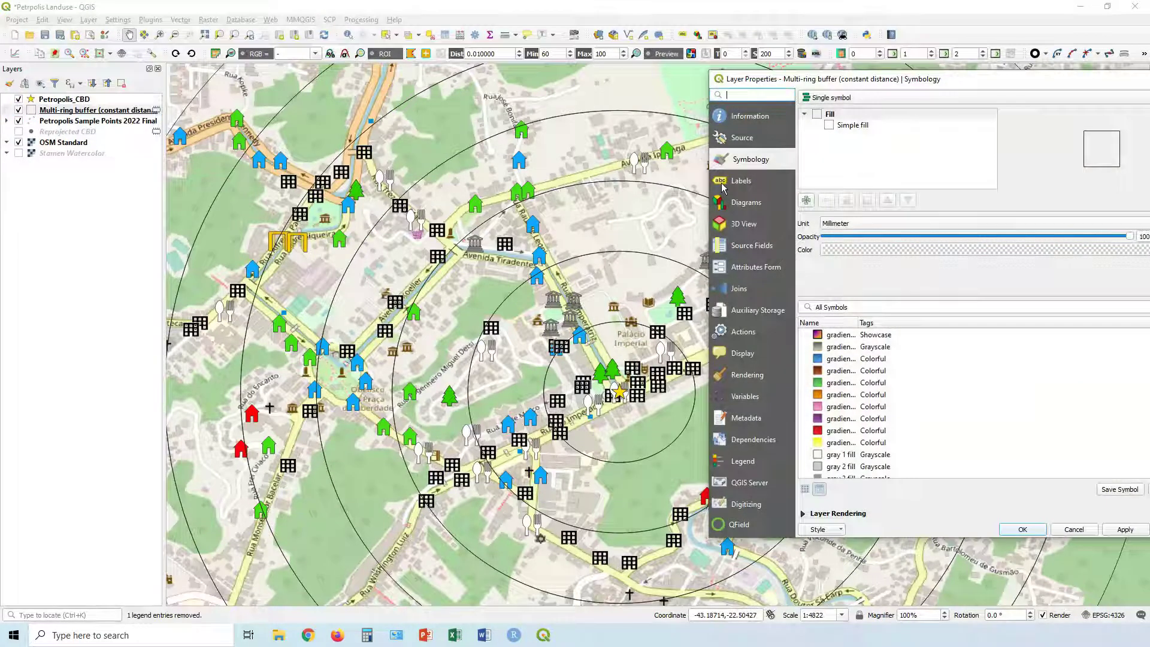
Turn on Single labels for the buffer, labelling with the distance field.
click(743, 180)
click(879, 100)
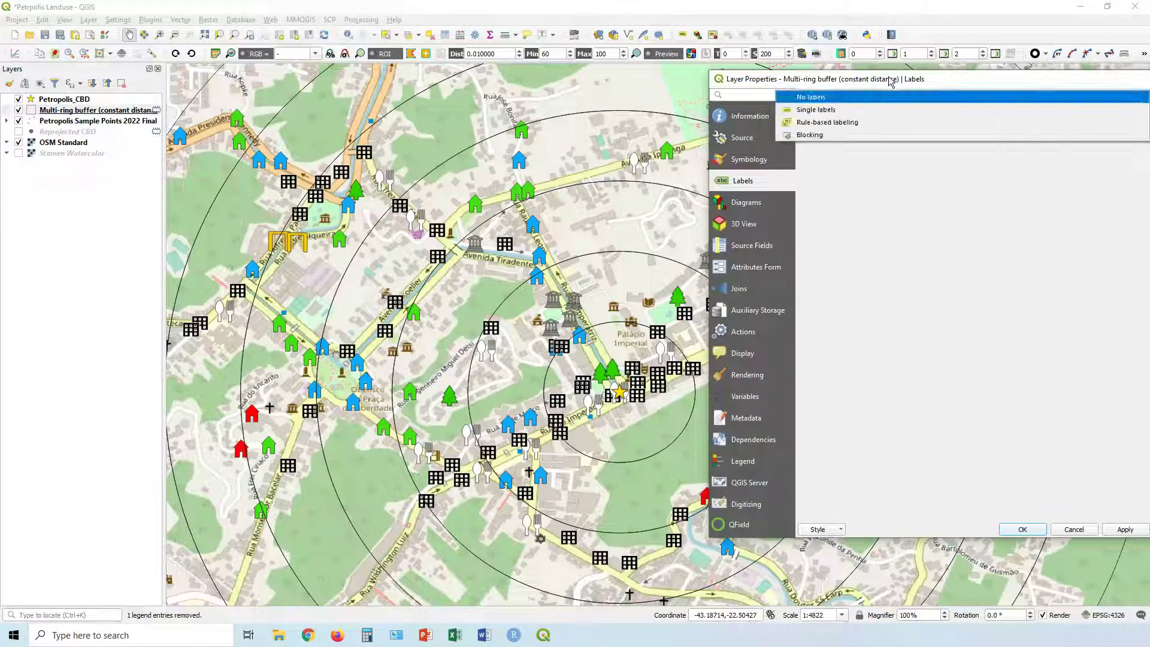
click(891, 82)
drag(891, 82, 763, 81)
click(719, 96)
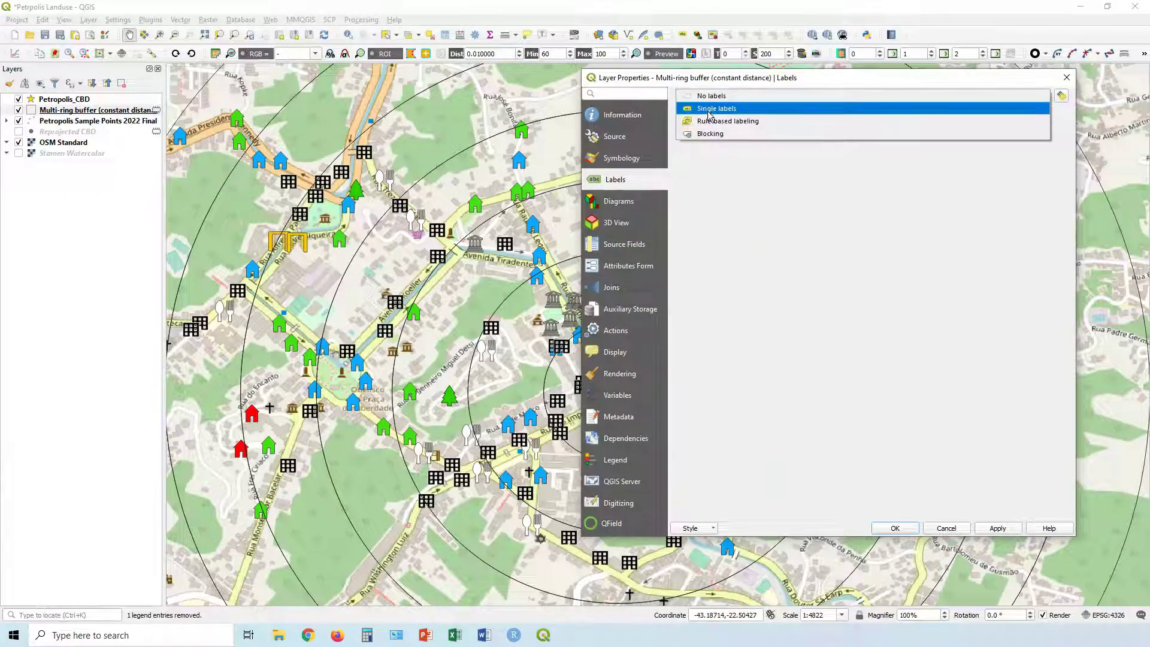
click(711, 110)
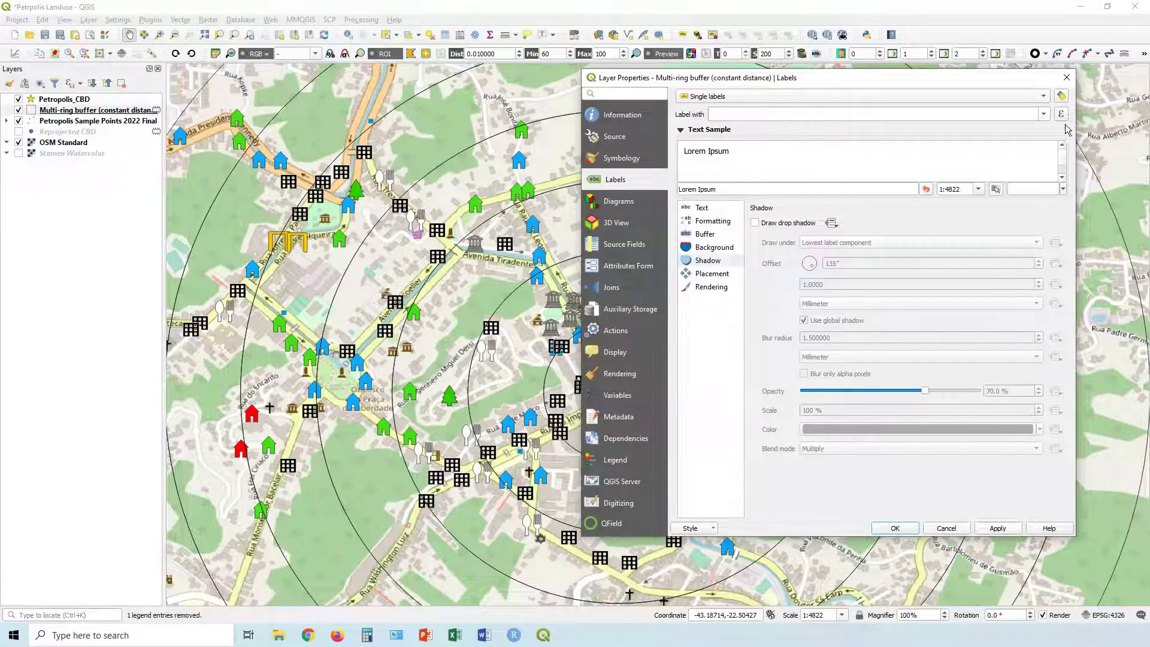
click(1043, 114)
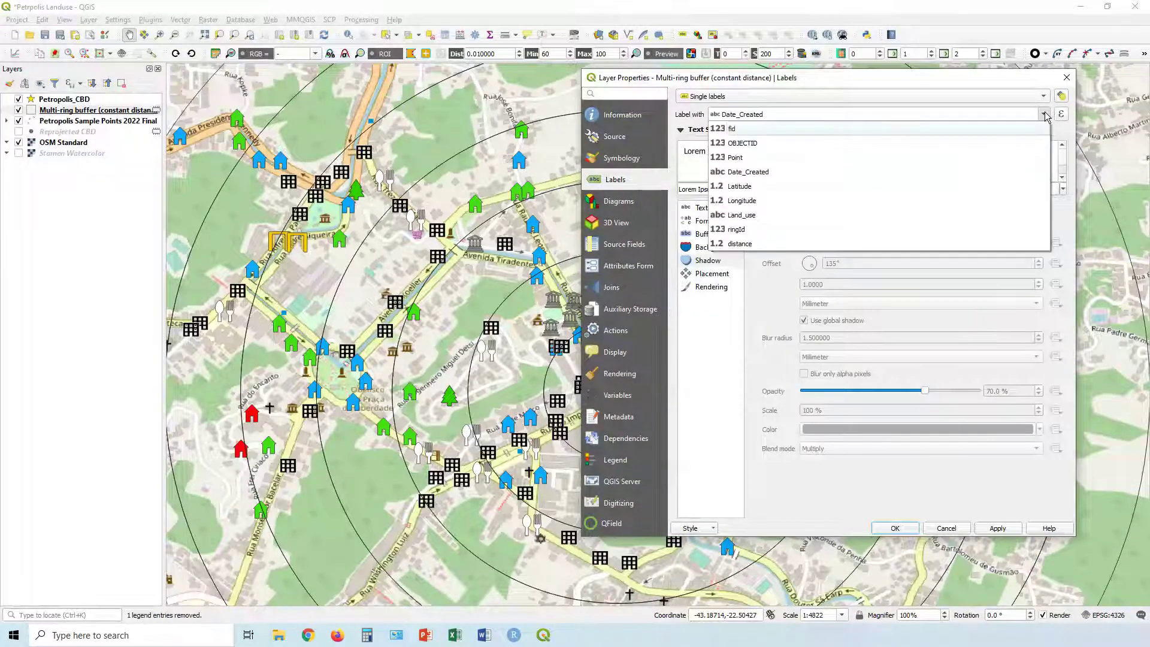
click(743, 249)
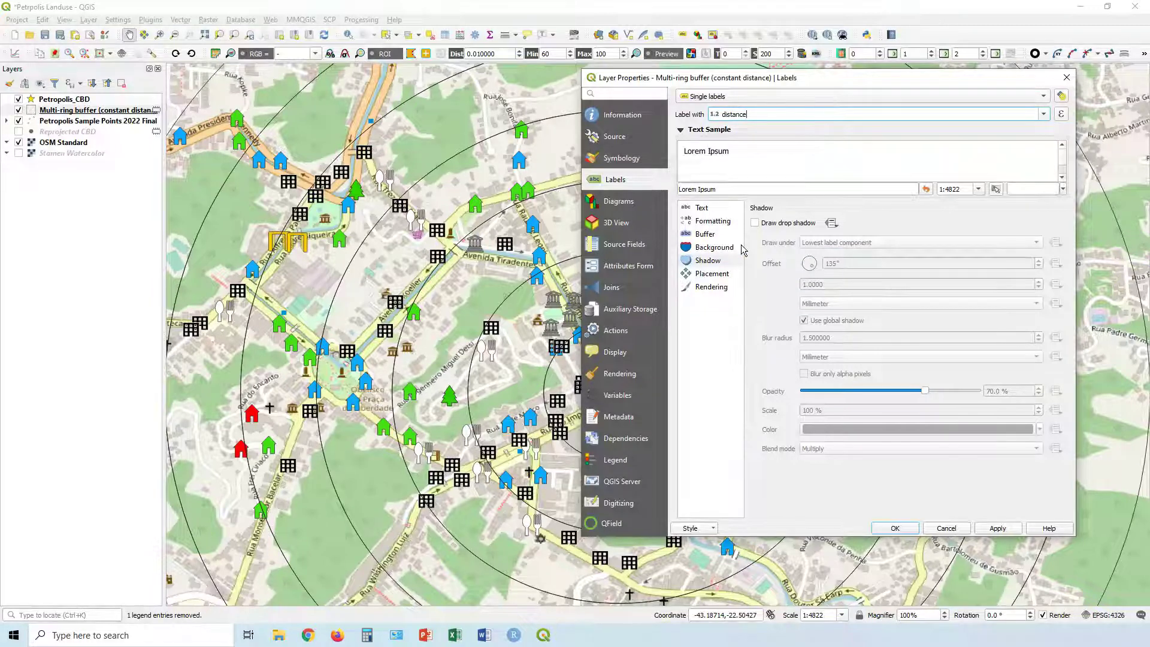
Enable a yellow text buffer around the distance labels and apply.
click(702, 209)
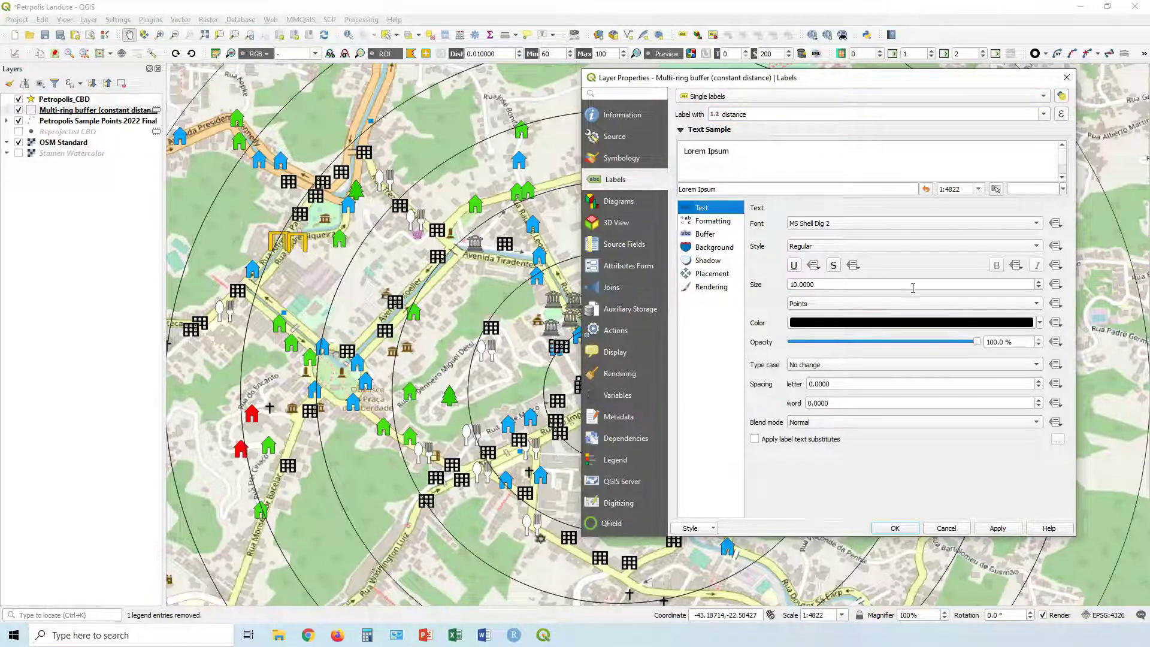
click(707, 235)
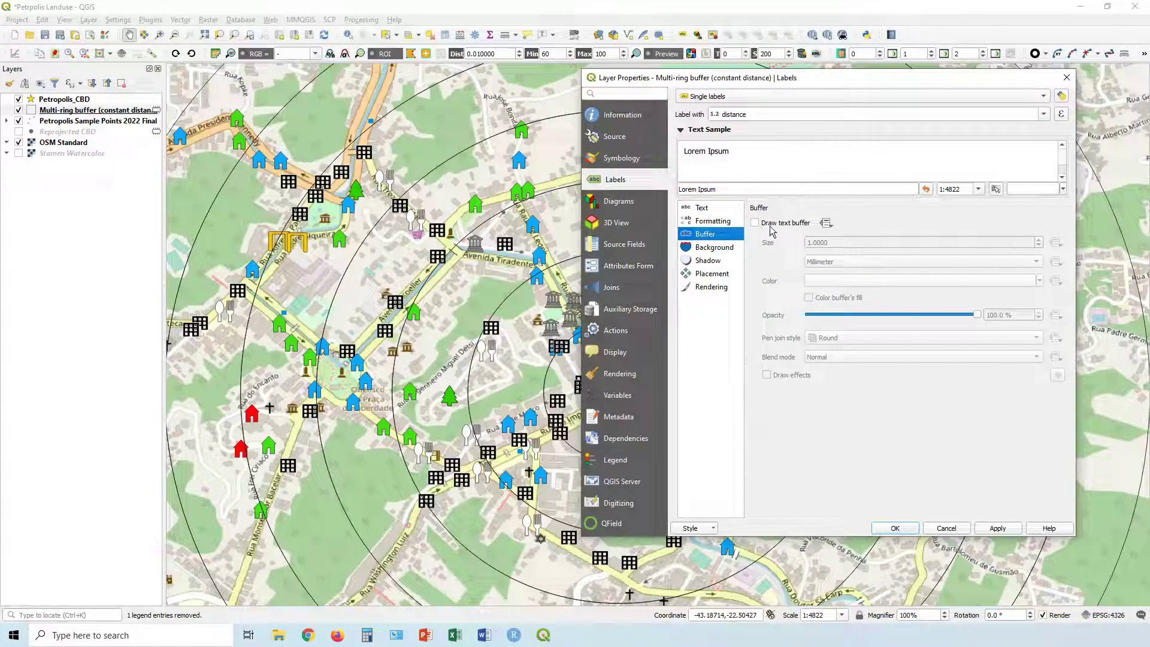
click(755, 222)
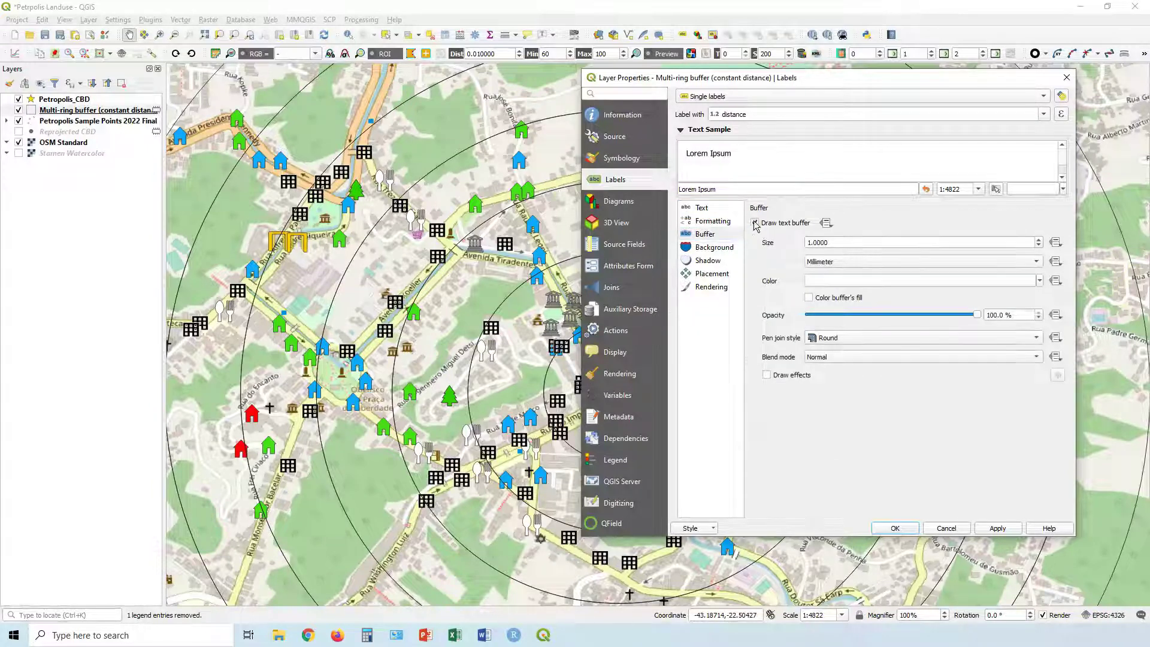
click(1040, 282)
click(899, 358)
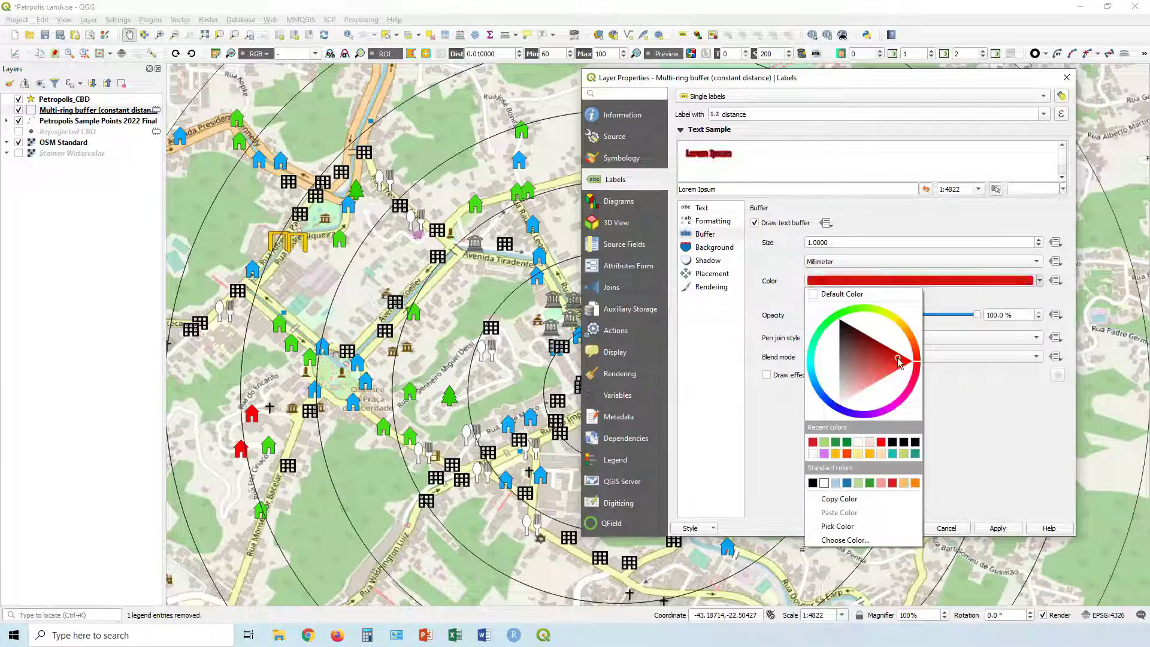
drag(908, 328, 909, 333)
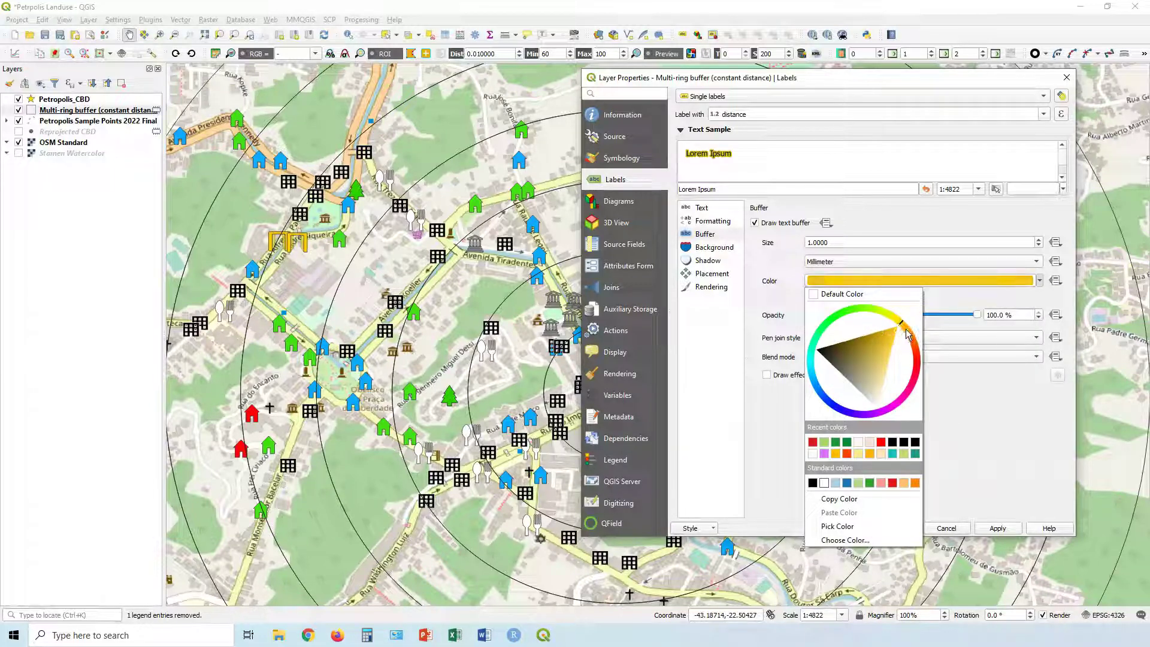
click(998, 529)
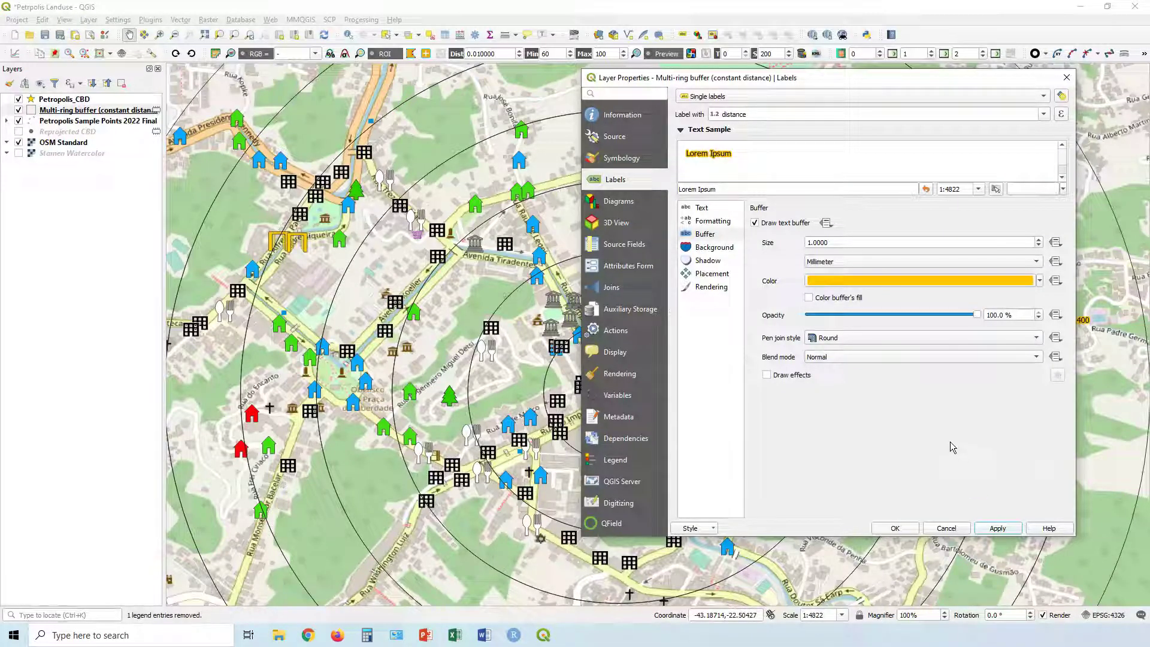
Place the ring labels curved along the perimeter, on the line rather than above it, and apply.
click(700, 274)
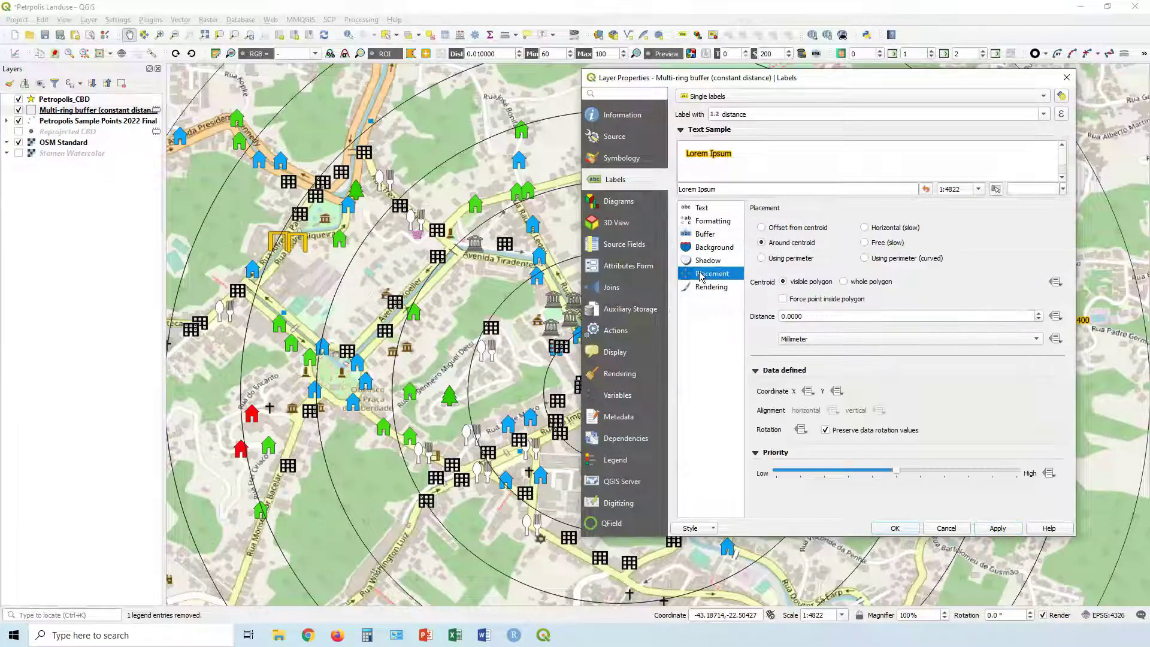
click(867, 259)
click(857, 282)
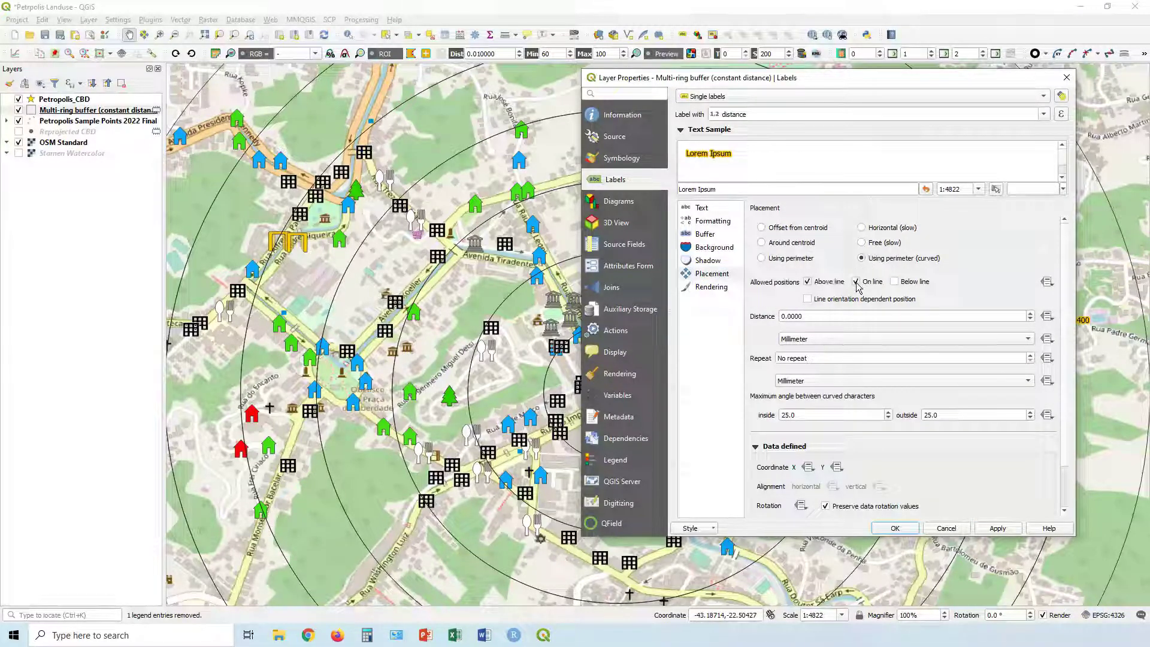
click(807, 283)
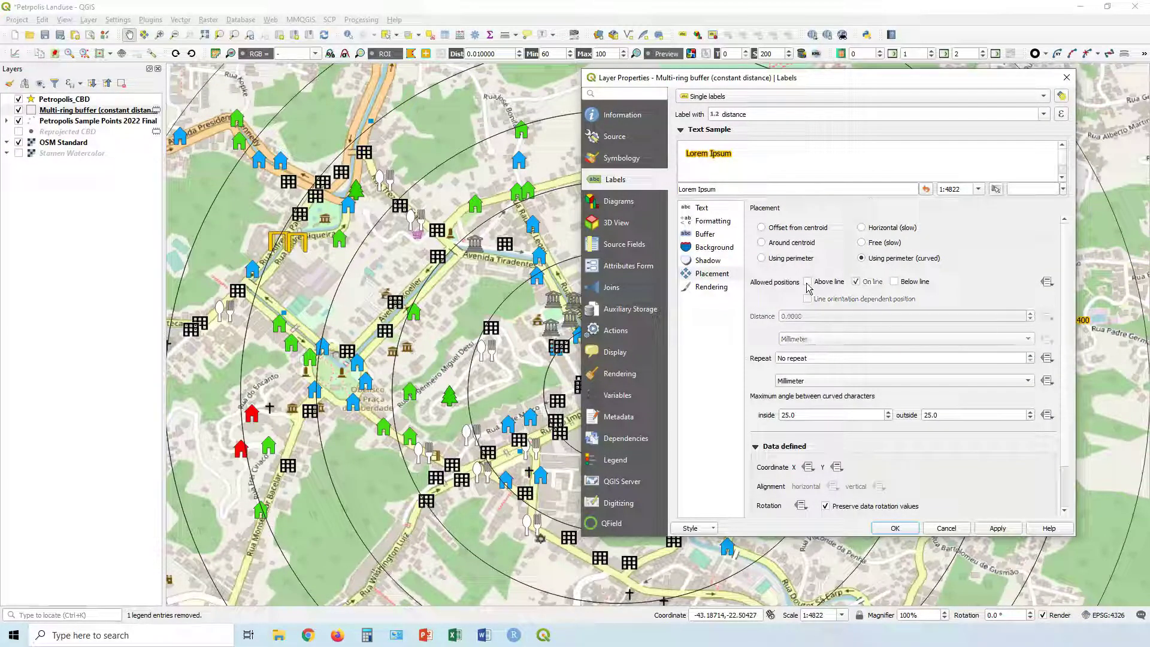
click(998, 528)
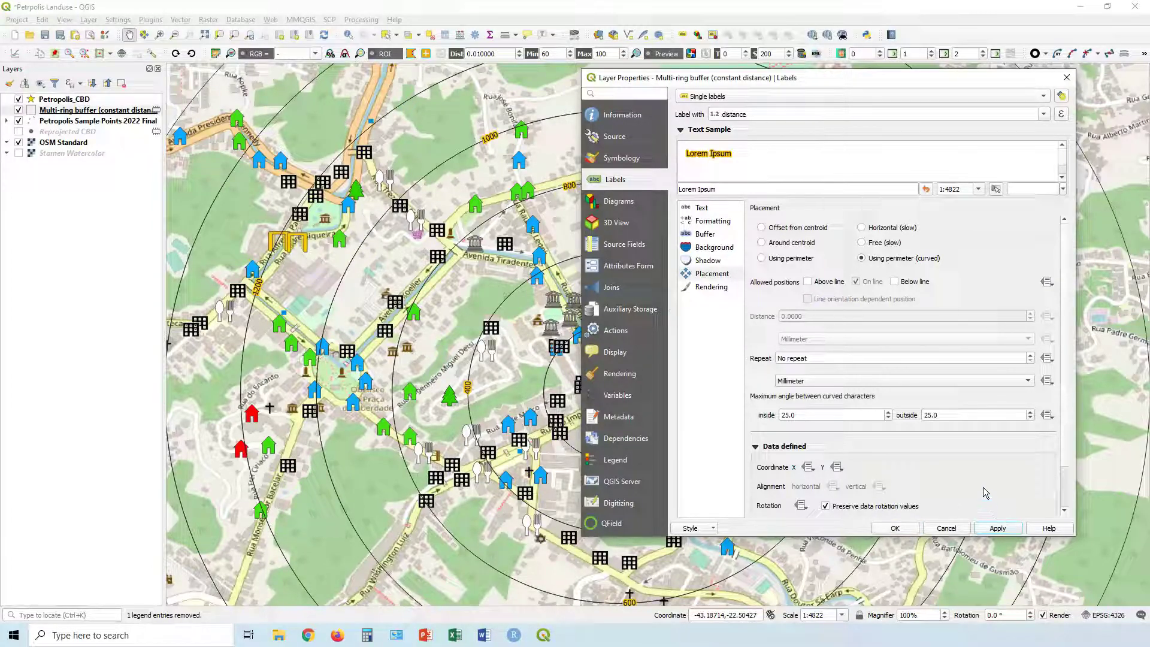
Compare straight perimeter labels, then return to curved placement and confirm the label settings.
click(762, 258)
click(1006, 532)
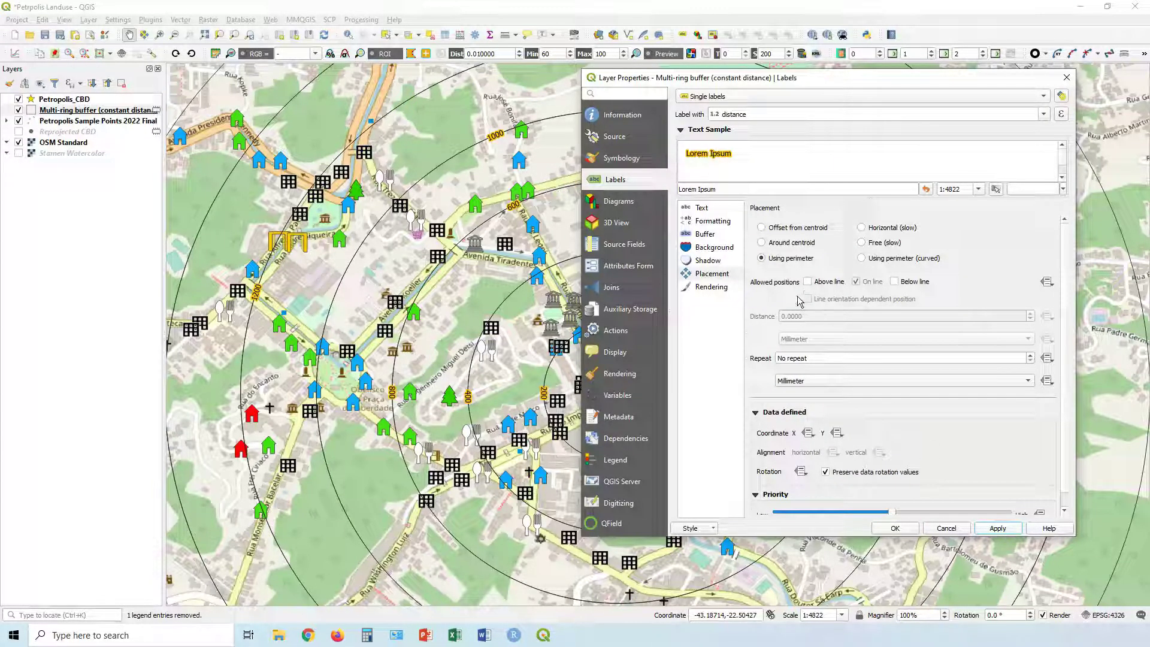
click(861, 259)
click(988, 527)
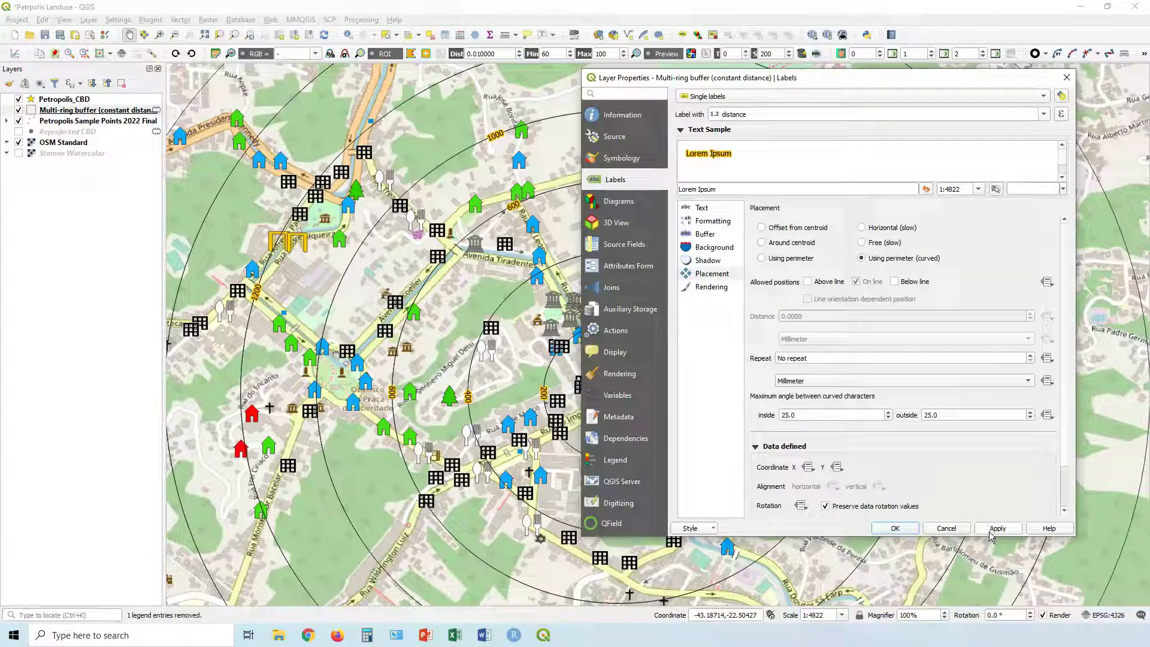
click(894, 529)
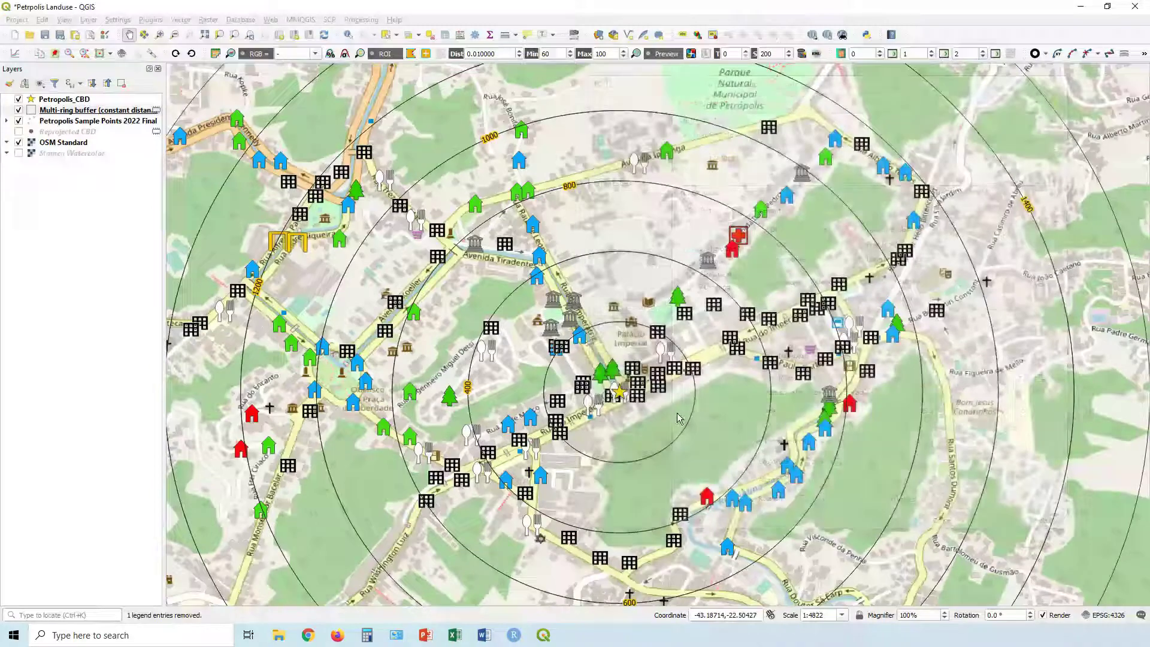
Zoom the map out and back, then reopen the Multi-ring buffer layer's properties.
scroll(679, 418, down, 1)
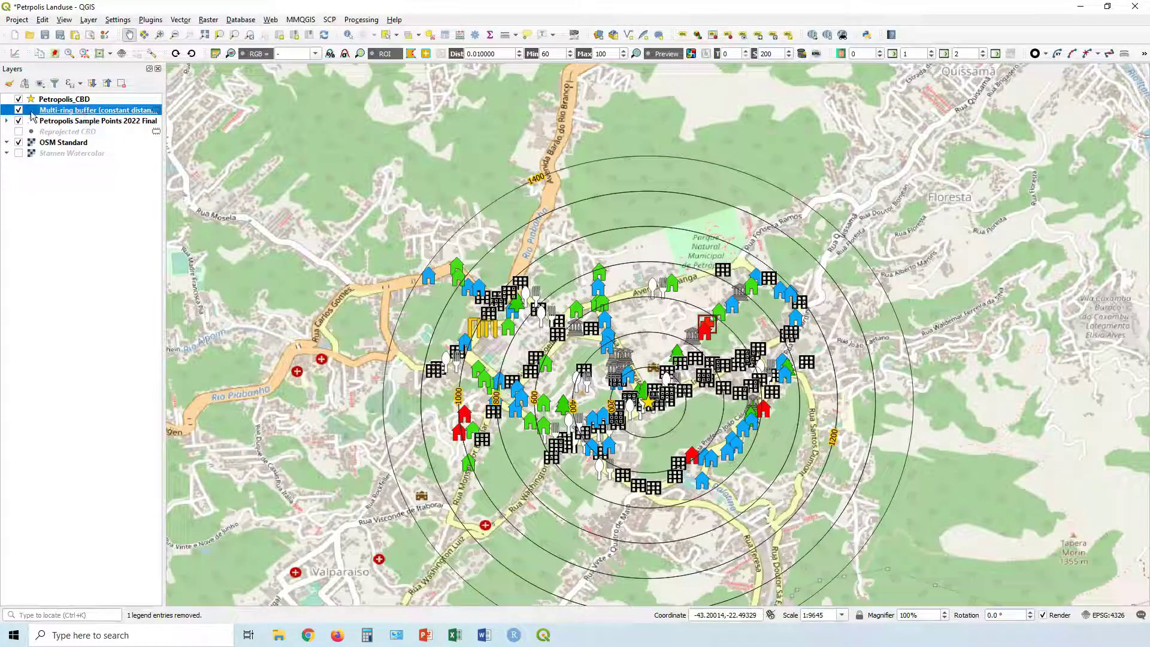
scroll(646, 432, up, 1)
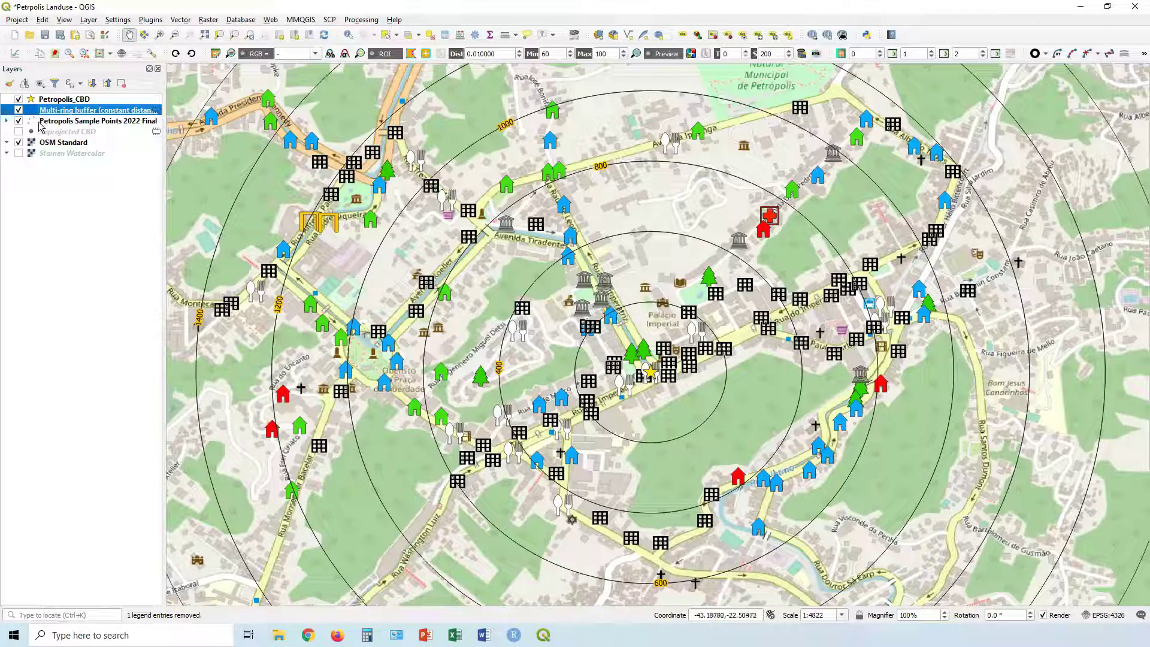
double_click(31, 114)
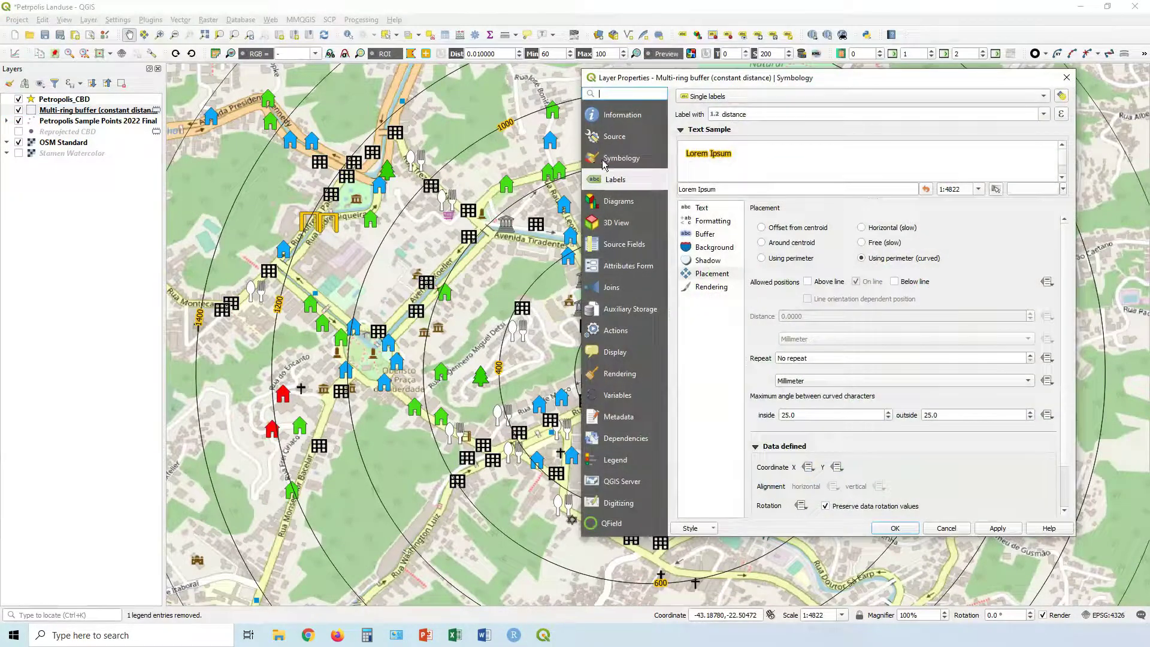
Set the Simple fill stroke width to 0.66 mm in Symbology, apply, and confirm.
click(621, 159)
click(726, 124)
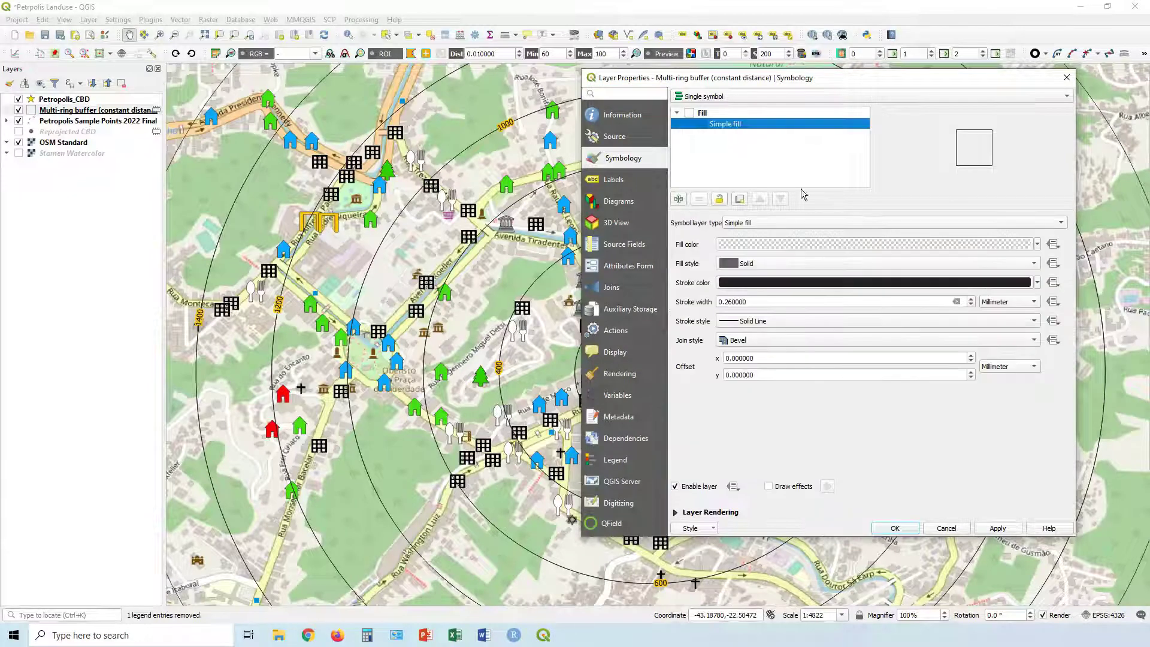
click(971, 299)
click(971, 299)
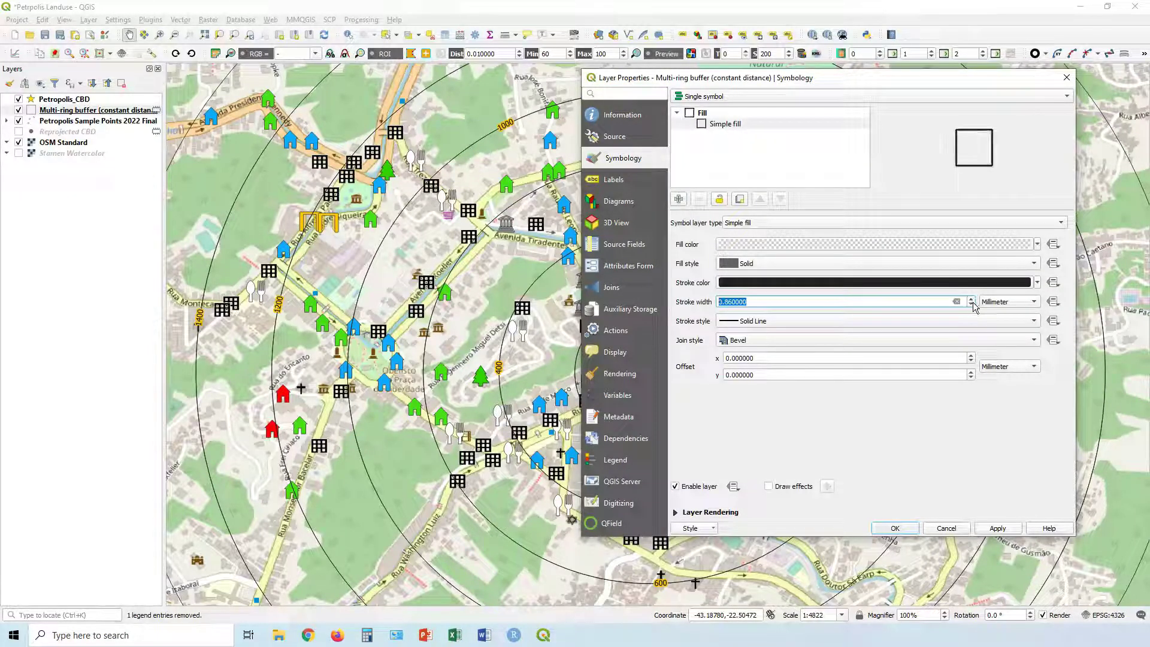
click(997, 529)
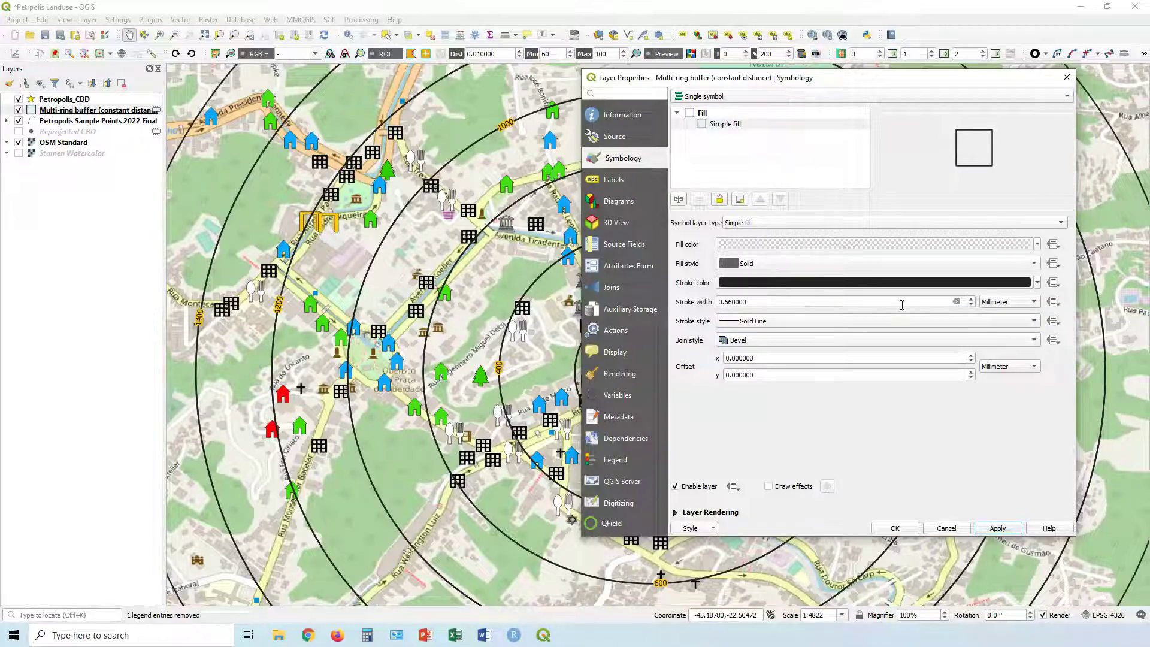
click(895, 529)
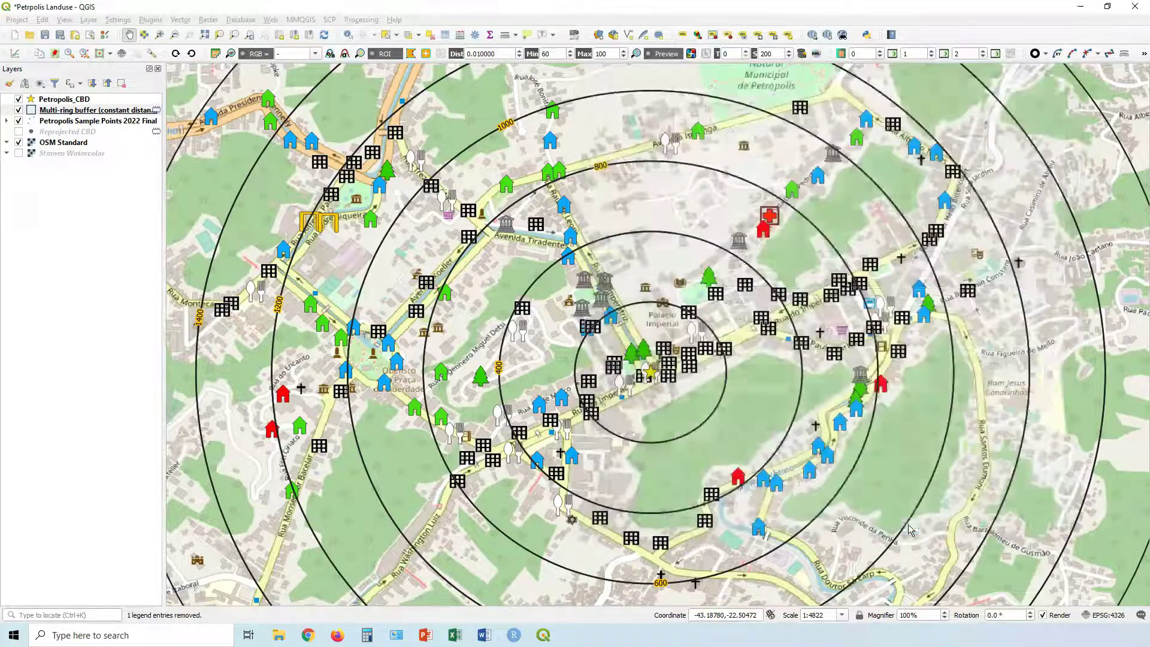